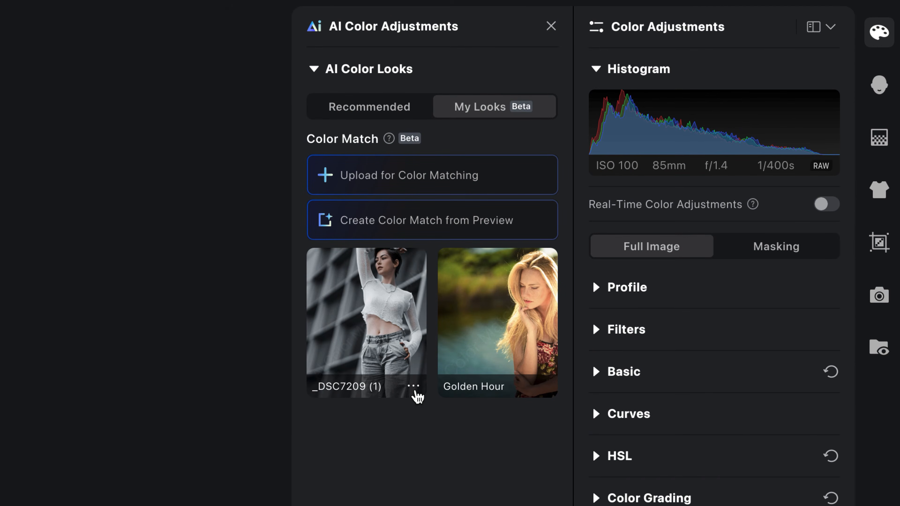
Step: Rename the saved color look _DSC7209 (1) to Graytone
click(414, 386)
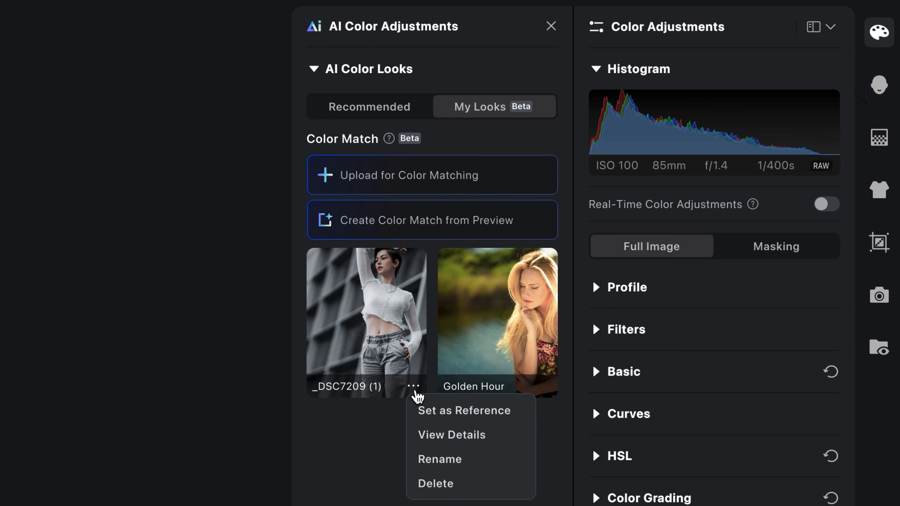
click(424, 459)
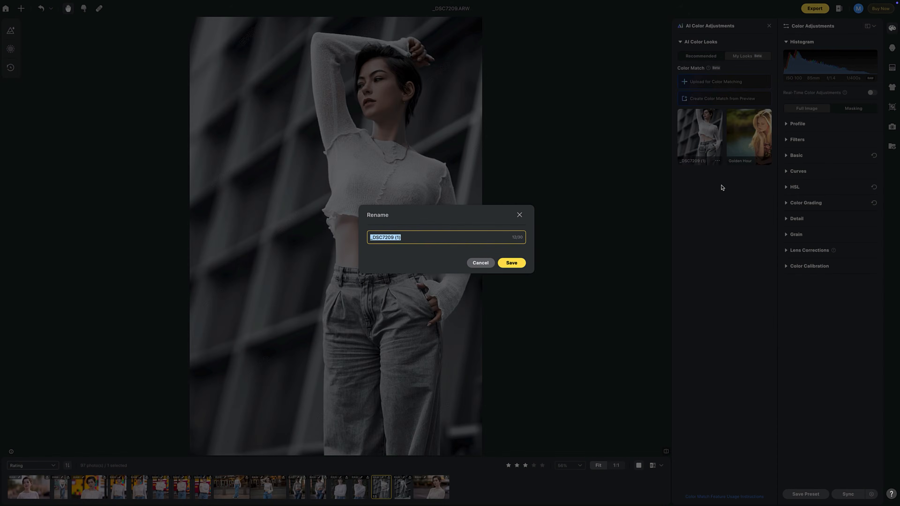
text(Graytone)
key(Return)
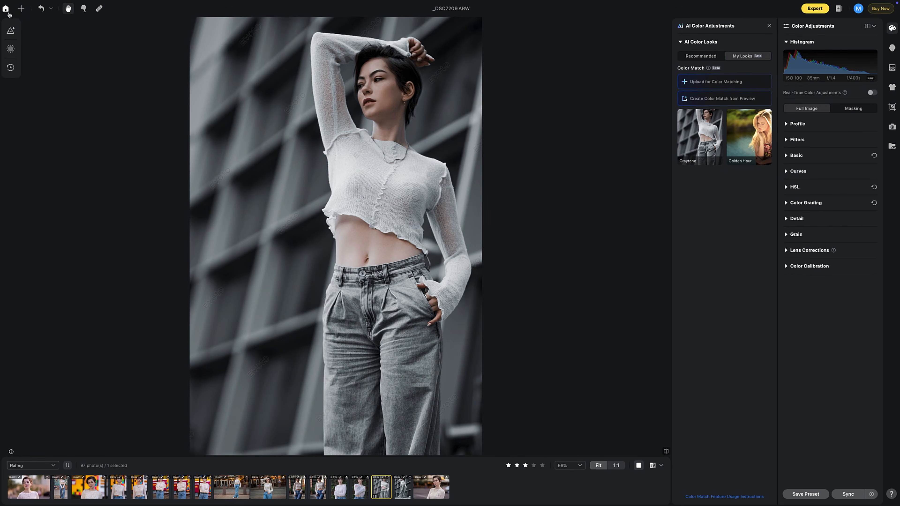
Step: Switch to the New Fall Features project and open the ring-light portrait _I9A2178.CR3
click(6, 10)
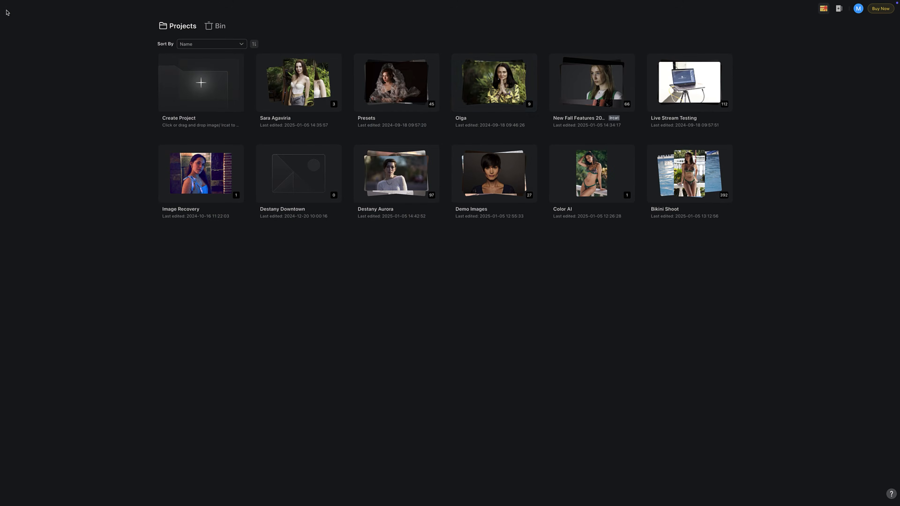
click(595, 101)
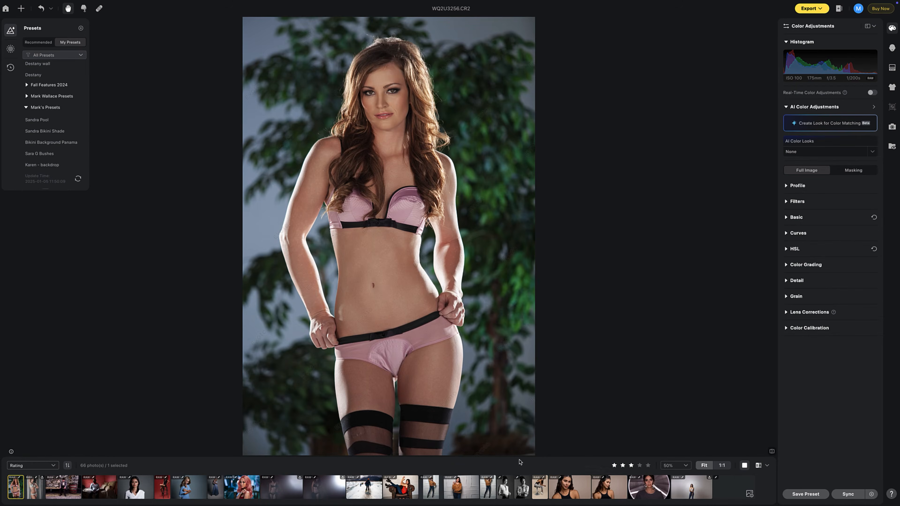
click(649, 487)
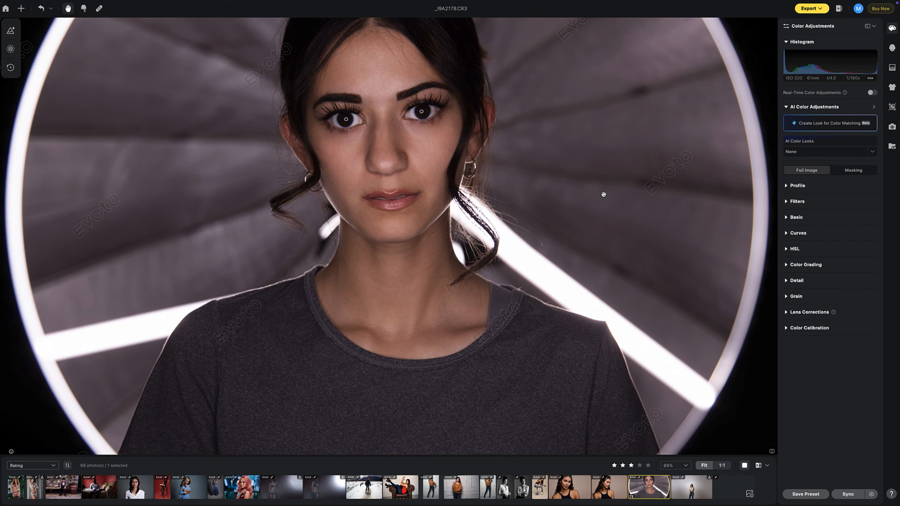
scroll(603, 194, down, 3)
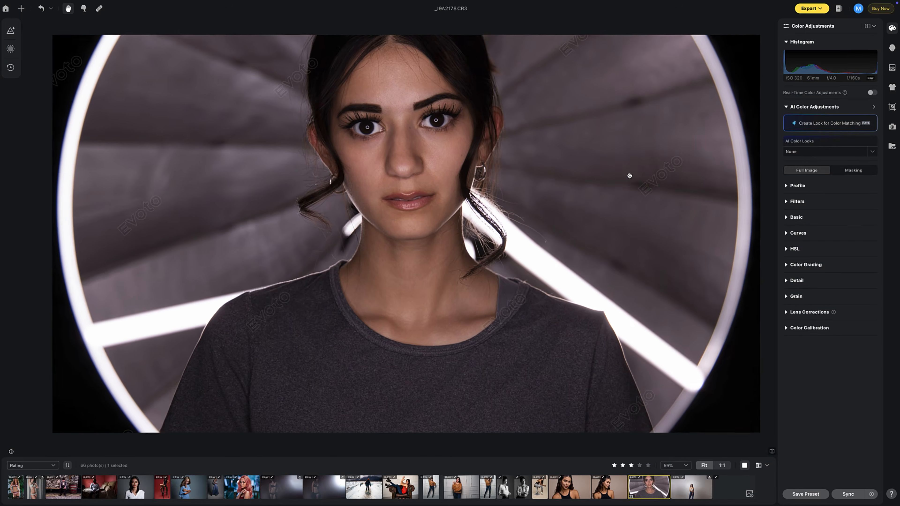
scroll(630, 176, up, 1)
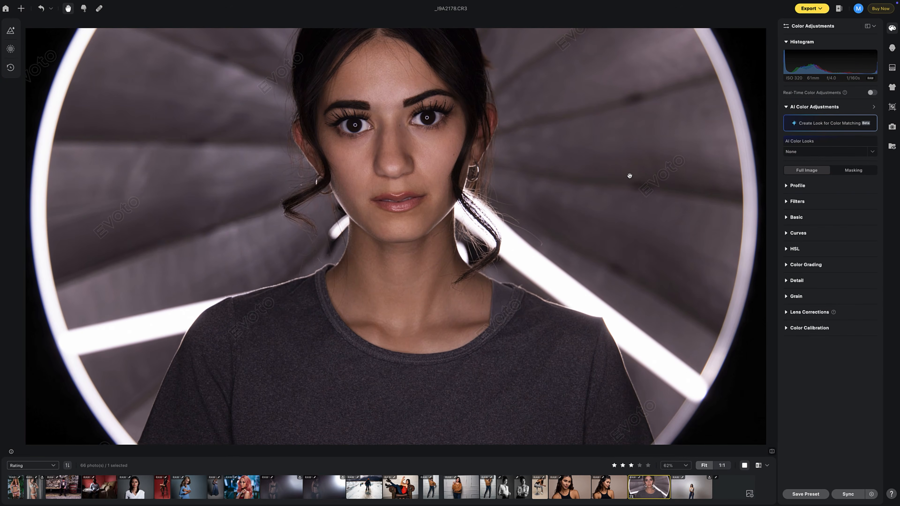
Step: Apply the saved Graytone look to the ring-light portrait
click(872, 107)
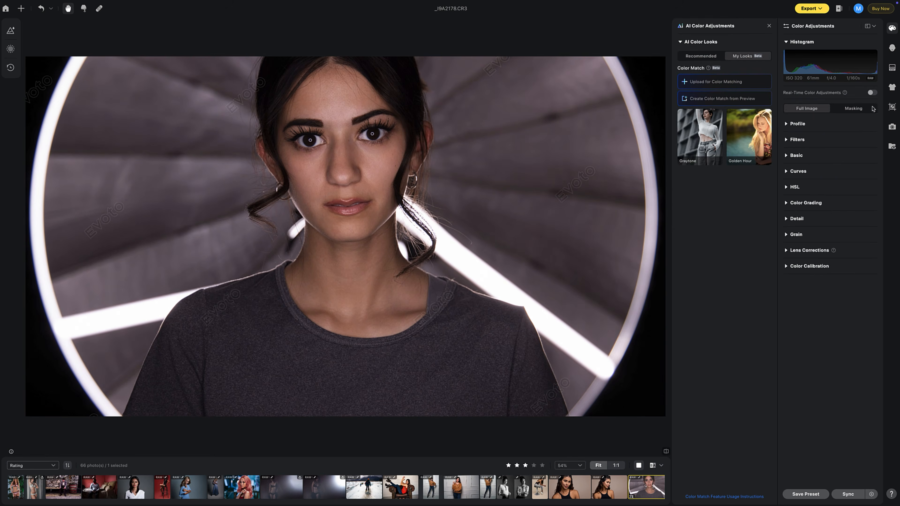
click(704, 131)
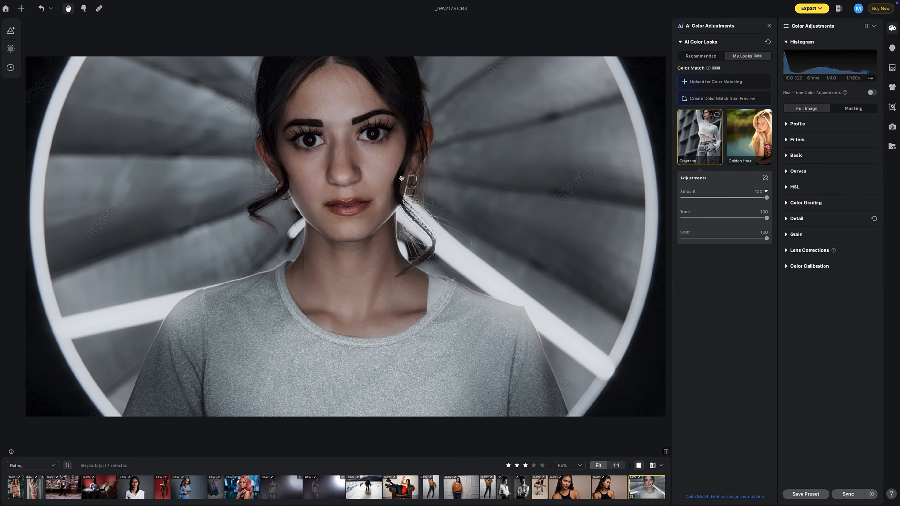
Step: Examine the effect of the Graytone look on the portrait's face, shirt and background
drag(370, 170, 383, 174)
click(500, 180)
click(501, 180)
click(501, 180)
click(500, 180)
click(501, 180)
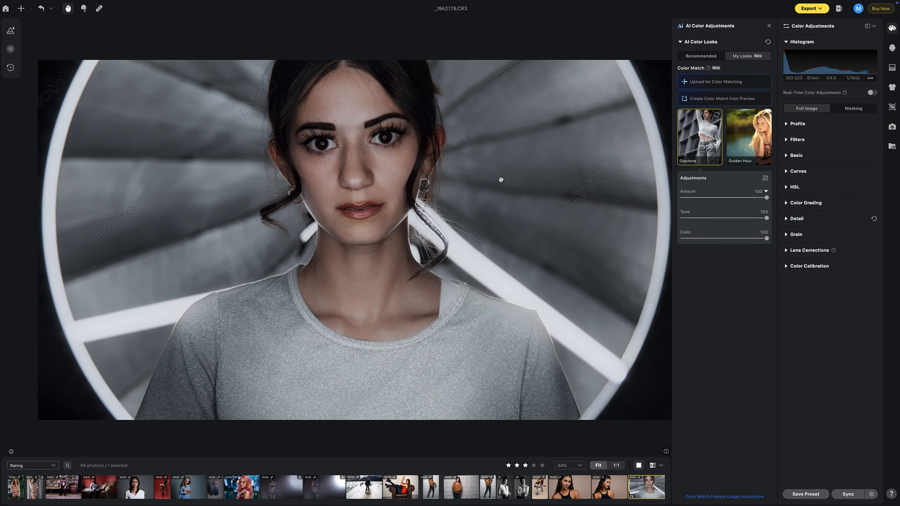
click(500, 180)
click(501, 180)
click(500, 179)
click(501, 180)
click(501, 180)
click(500, 180)
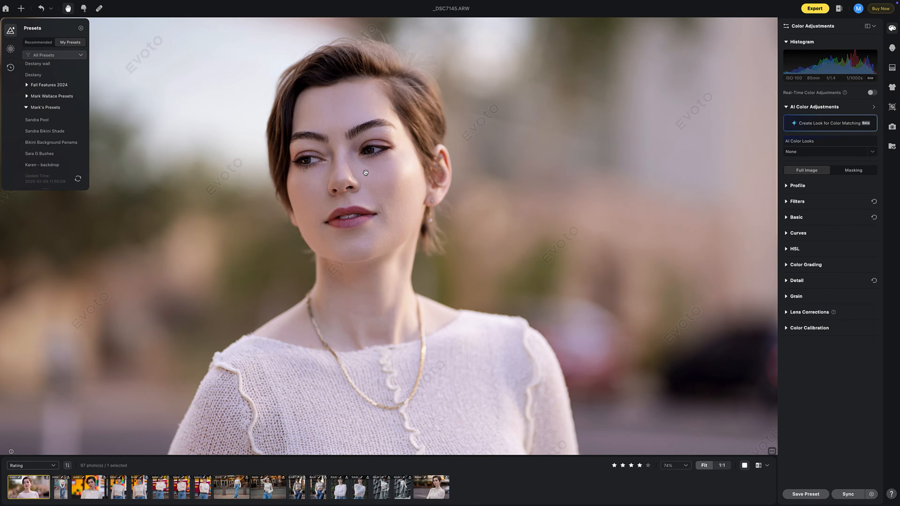
Step: Compare the skin tones of the portraits _DSC7232.ARW and _DSC7145.ARW by viewing the faces in each photo up close
click(431, 487)
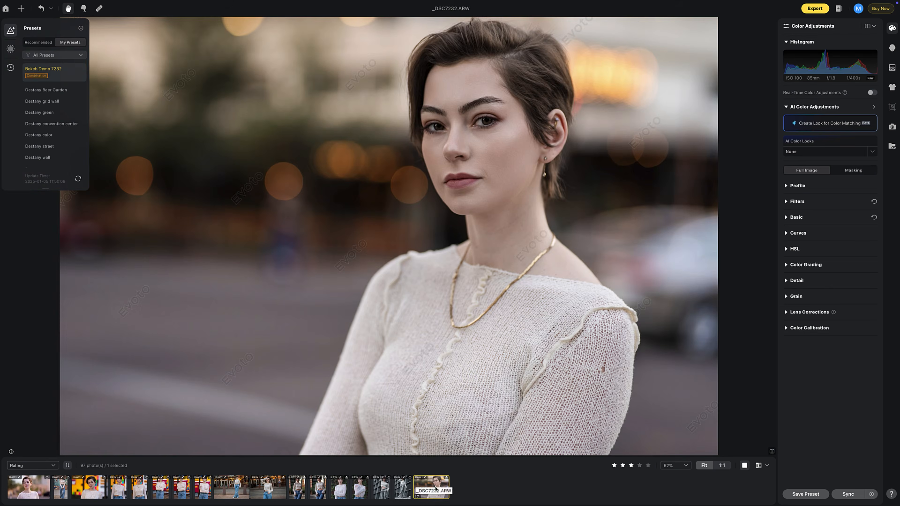
click(11, 31)
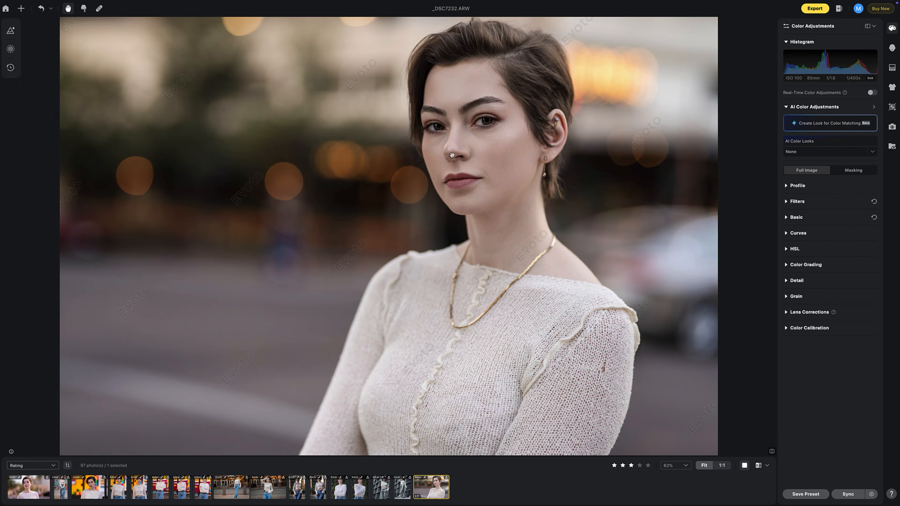
scroll(497, 135, up, 5)
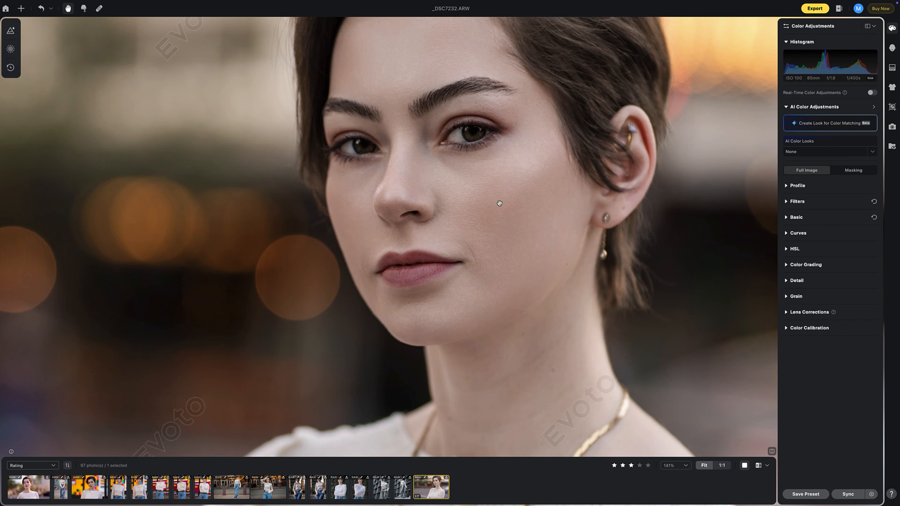
click(27, 484)
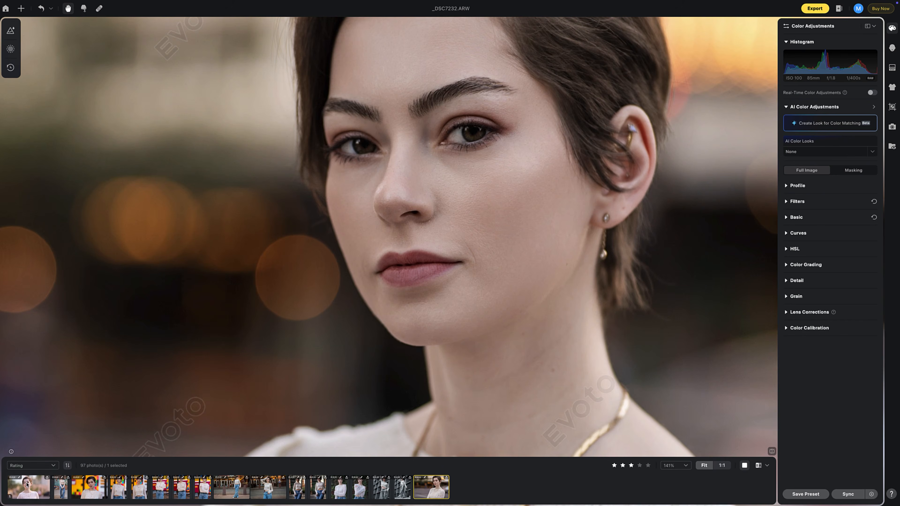
drag(278, 287, 403, 369)
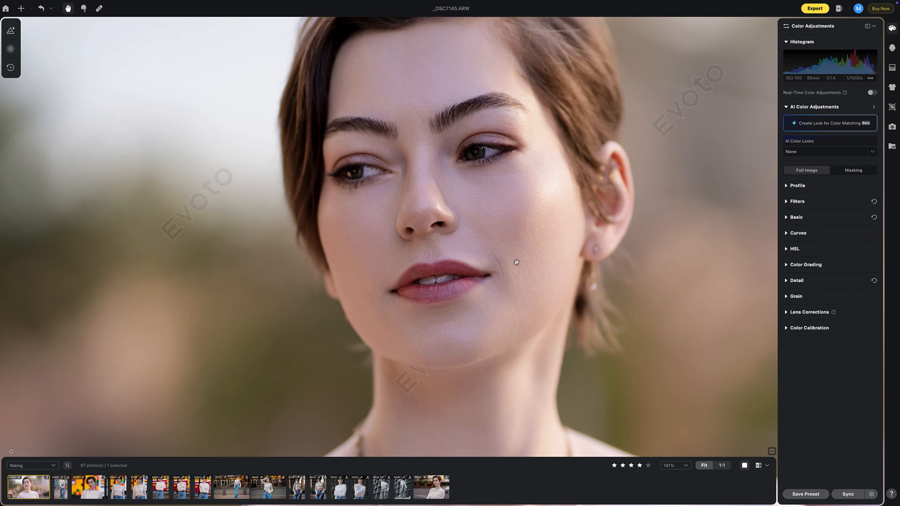
click(433, 493)
scroll(558, 246, up, 5)
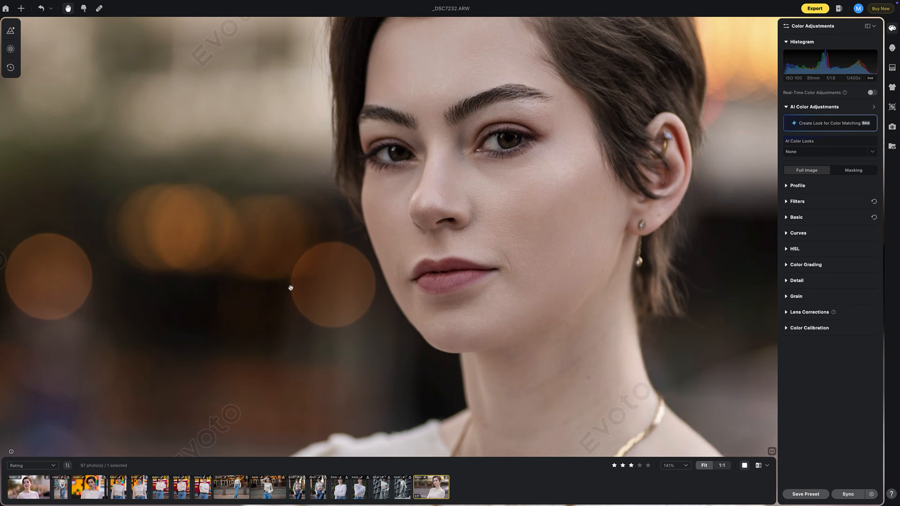
click(28, 487)
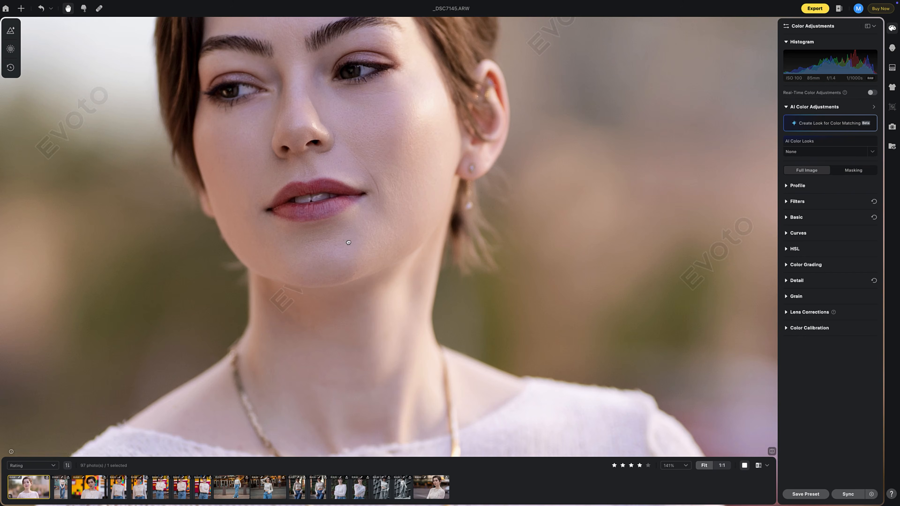
drag(349, 243, 408, 302)
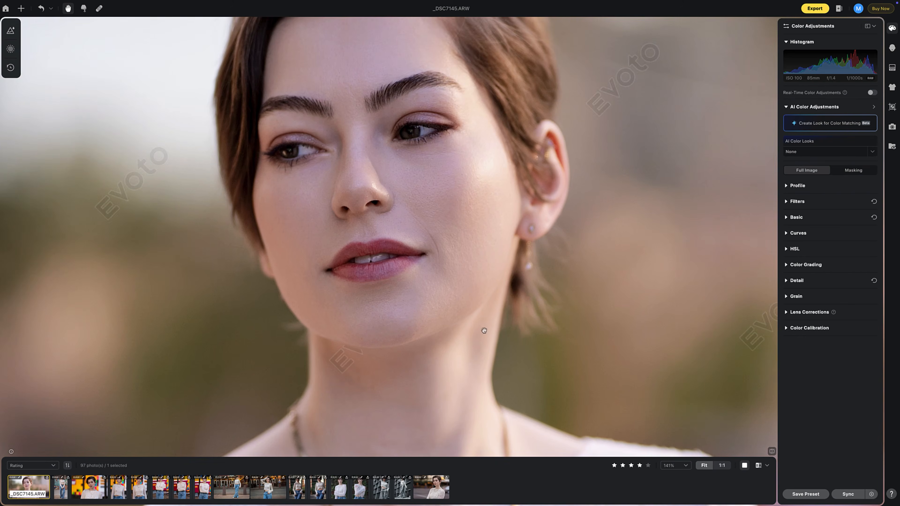
click(704, 466)
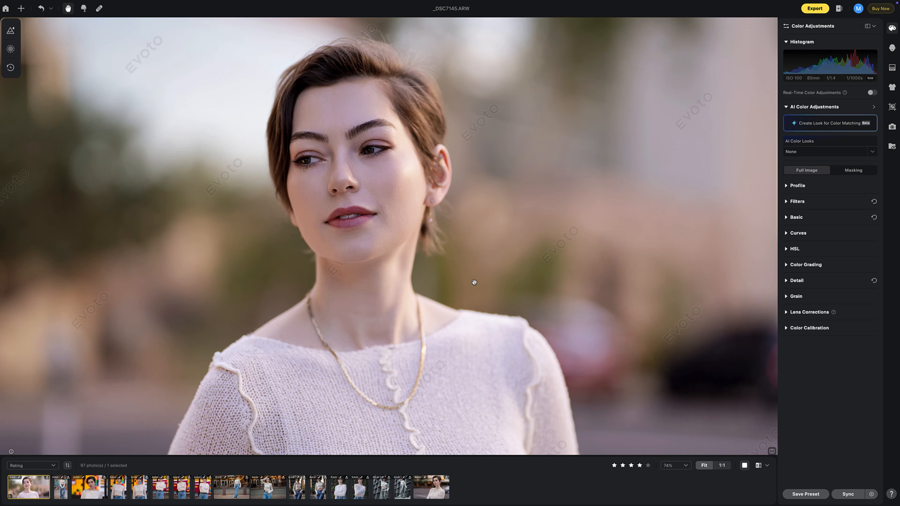
scroll(475, 282, up, 1)
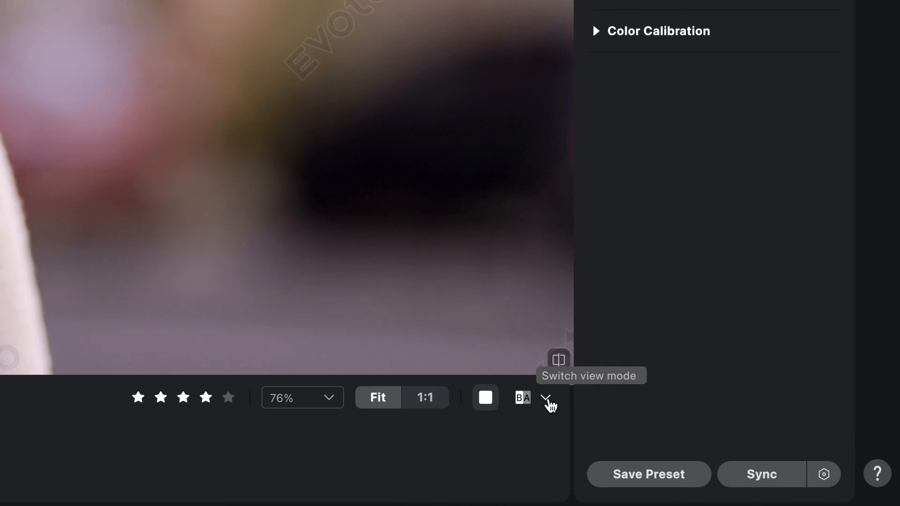
Step: Show _DSC7145.ARW in Reference View and set _DSC7232.ARW as its reference photo
click(546, 398)
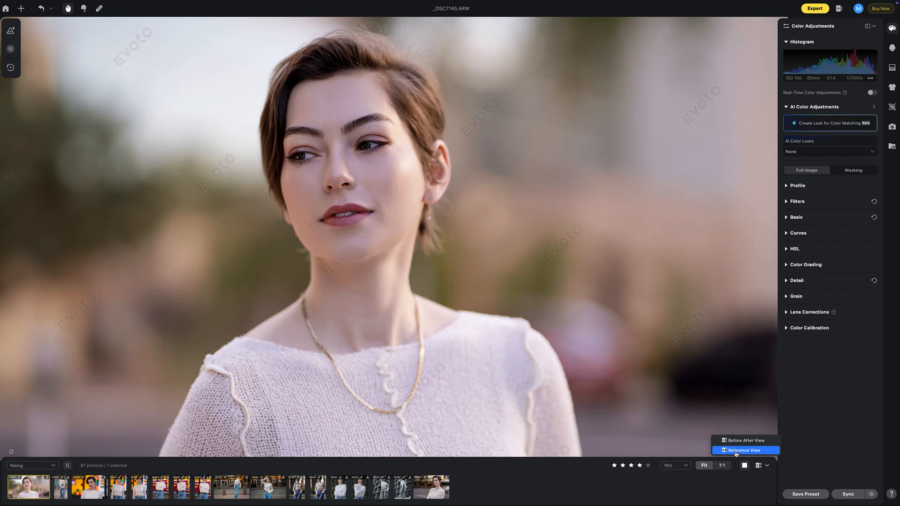
click(462, 368)
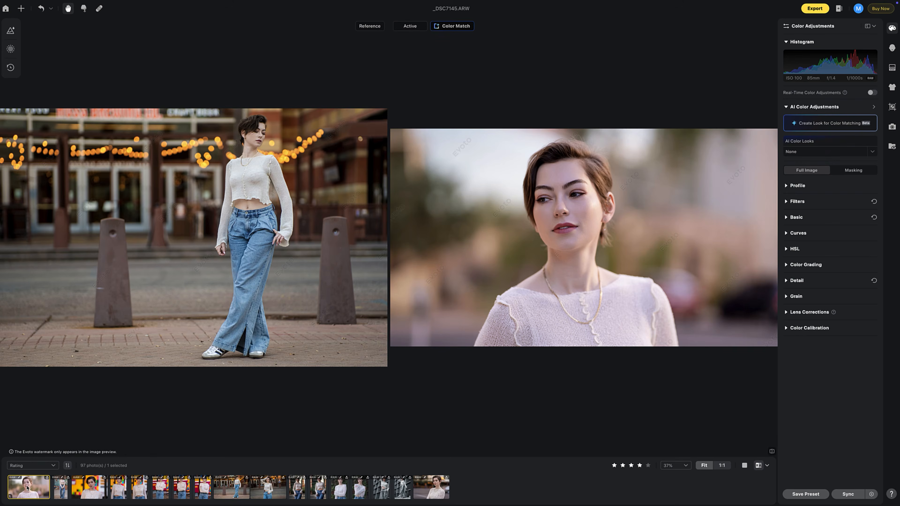
drag(27, 488, 79, 409)
drag(162, 297, 98, 406)
drag(434, 498, 263, 274)
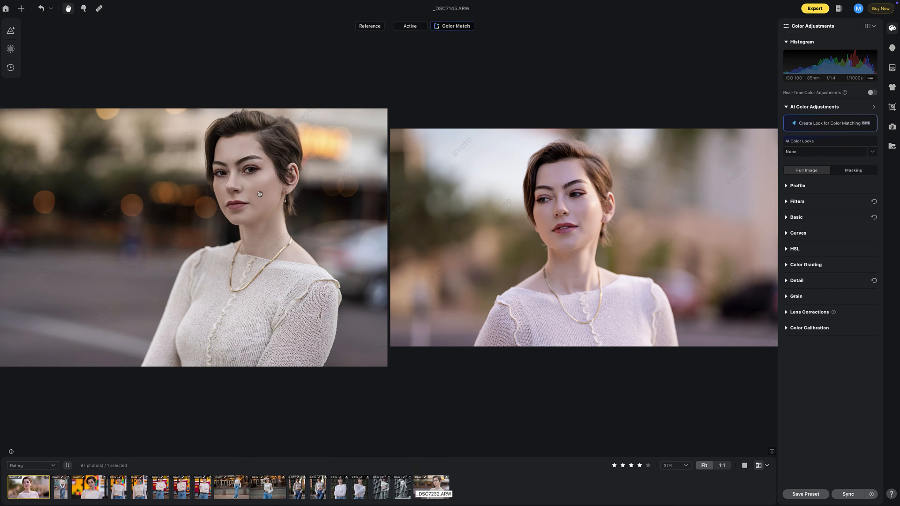
Step: Show the reference and active photos at 1:1 and line up both faces to compare their skin tones
click(722, 467)
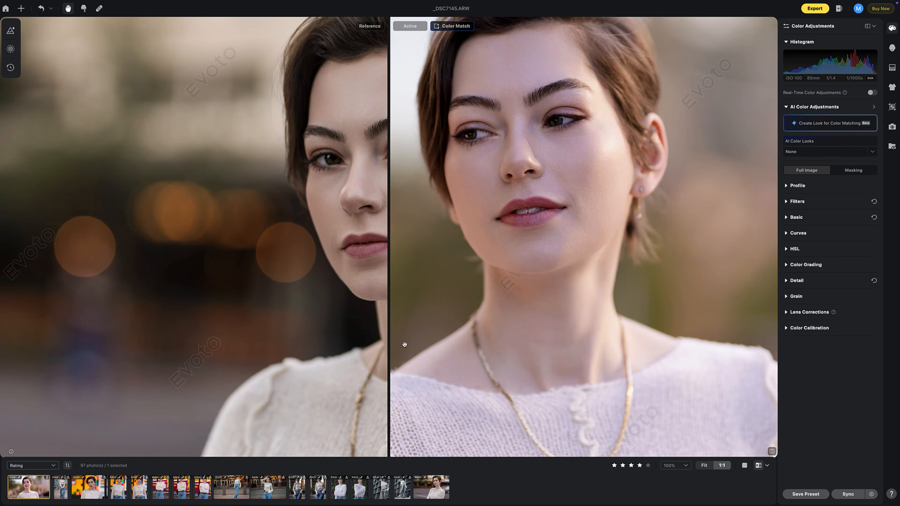
drag(555, 283, 344, 300)
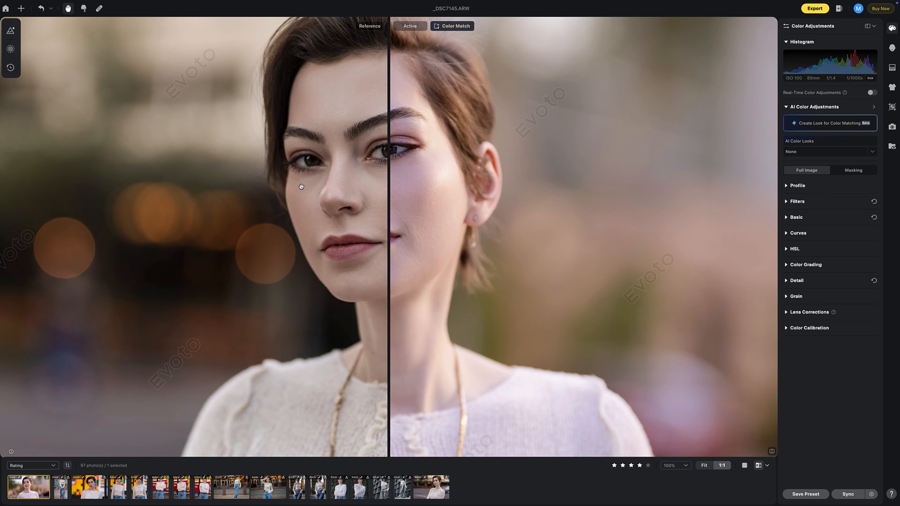
drag(447, 195, 517, 199)
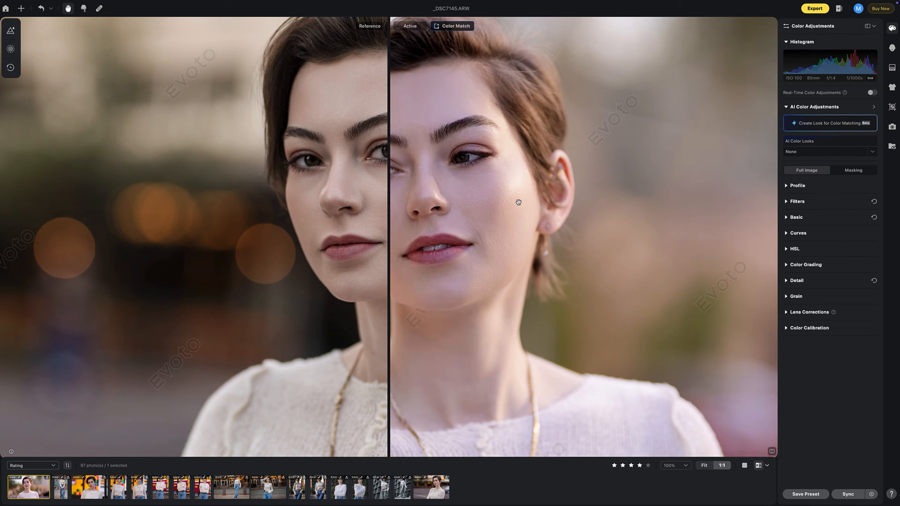
drag(323, 203, 262, 220)
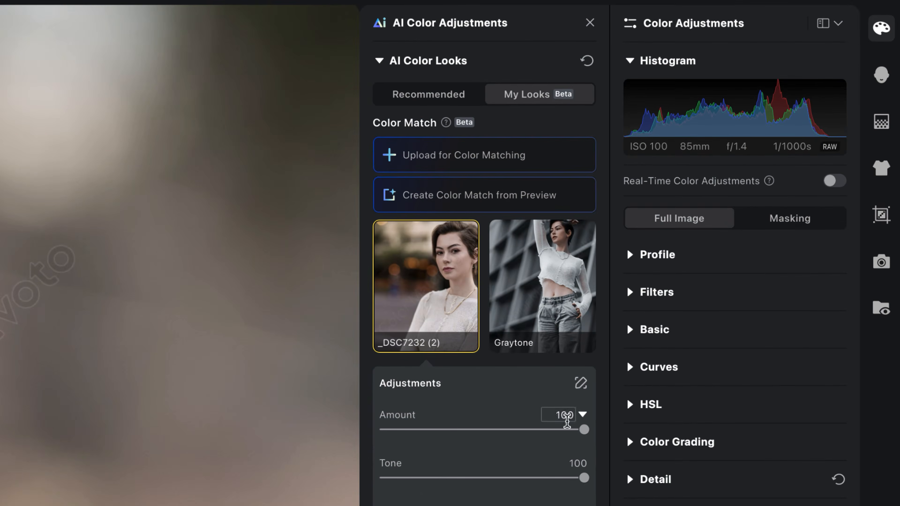
Step: Collapse the look's detailed Amount settings and compare the color-matched face with the reference face up close
click(583, 416)
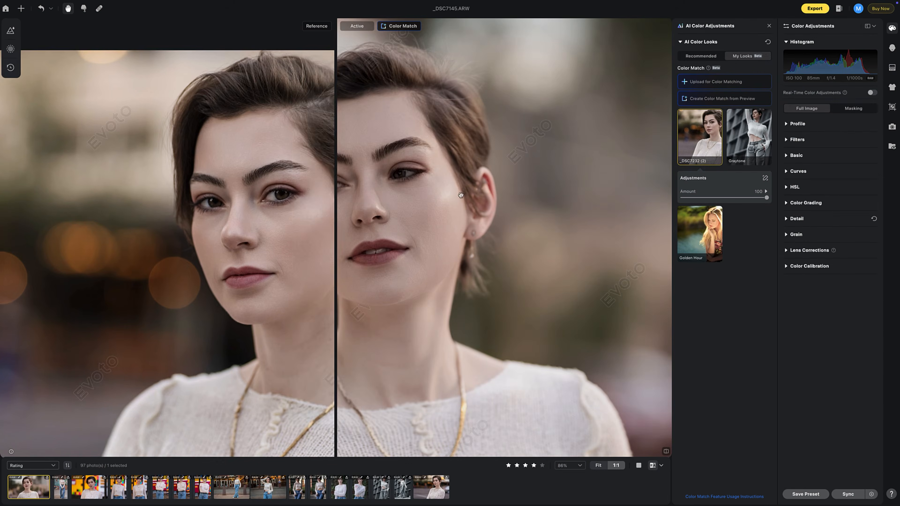
drag(300, 203, 338, 183)
drag(382, 268, 297, 280)
mouse_move(364, 259)
mouse_down()
mouse_move(350, 281)
mouse_move(368, 275)
mouse_up()
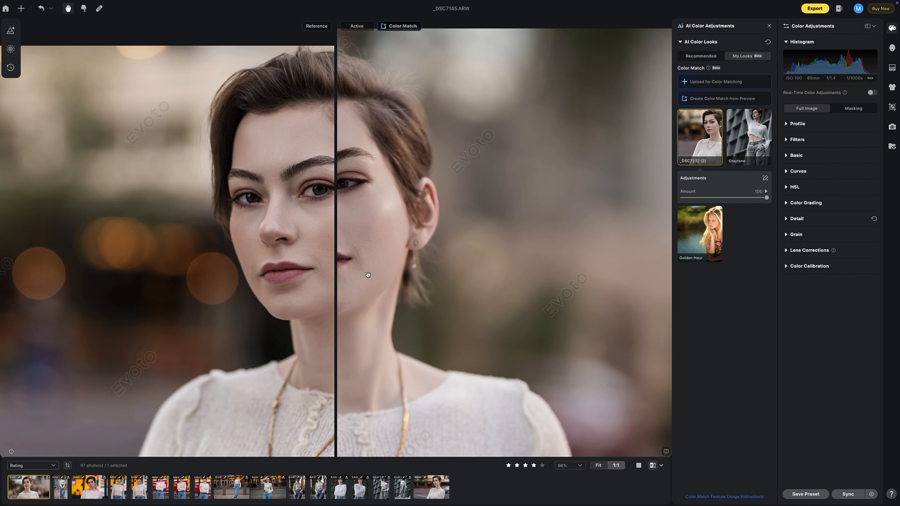
scroll(387, 273, up, 2)
drag(387, 268, 498, 287)
drag(247, 254, 150, 243)
scroll(165, 243, up, 1)
drag(203, 251, 190, 277)
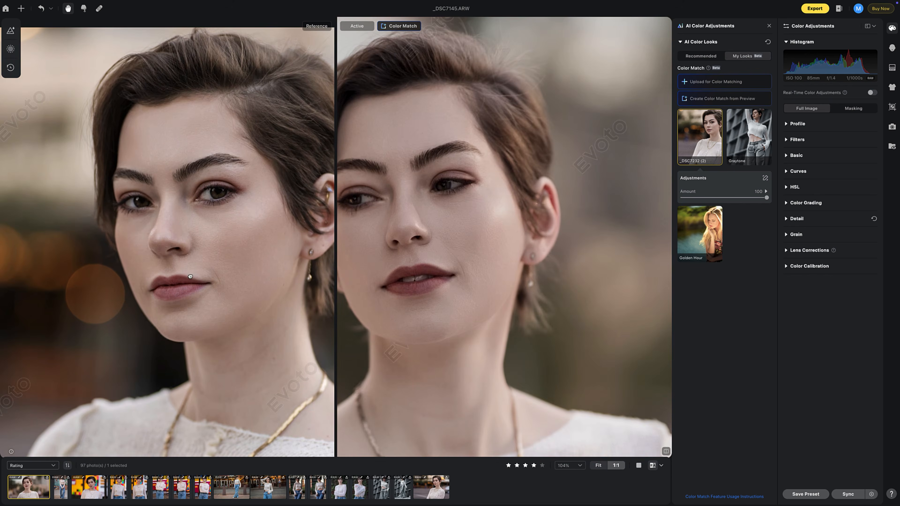
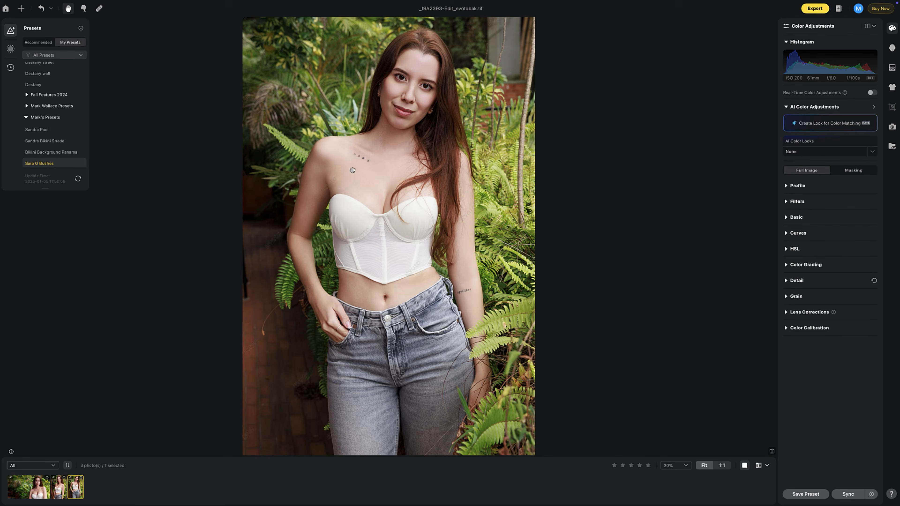
Step: Examine the face and upper body in _I9A2393-Edit_evotobak.tif up close
scroll(411, 232, up, 6)
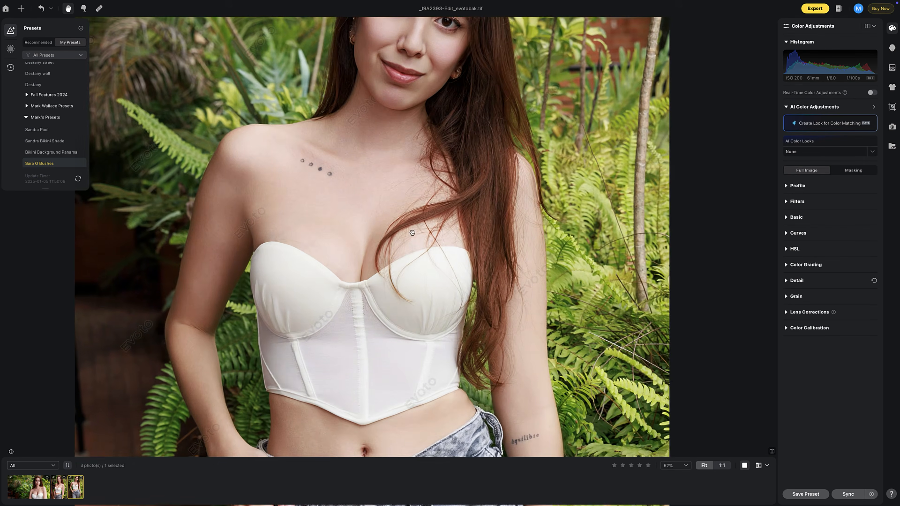
drag(393, 87, 430, 160)
scroll(419, 202, up, 3)
scroll(420, 206, up, 2)
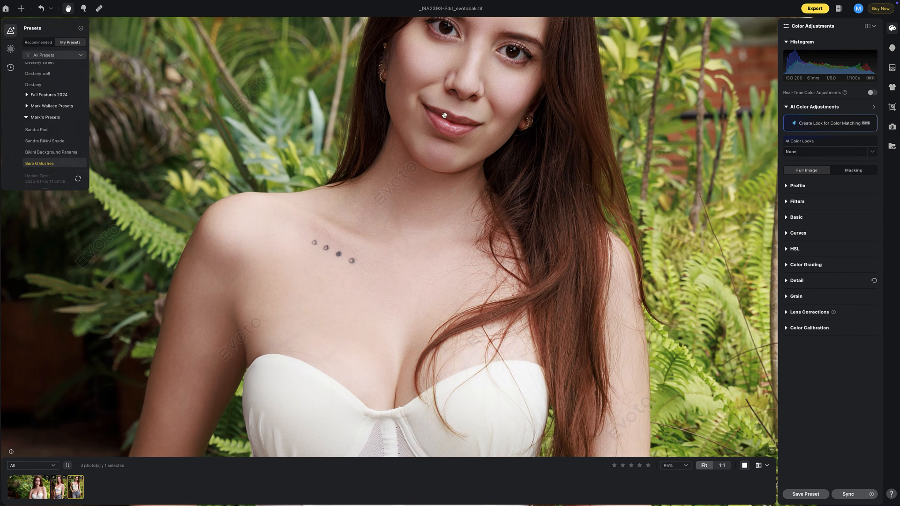
Step: Inspect the portrait in _I9A2393-Edit_evotobak.tif from the face and shoulders out to a wider framing
drag(446, 109, 436, 141)
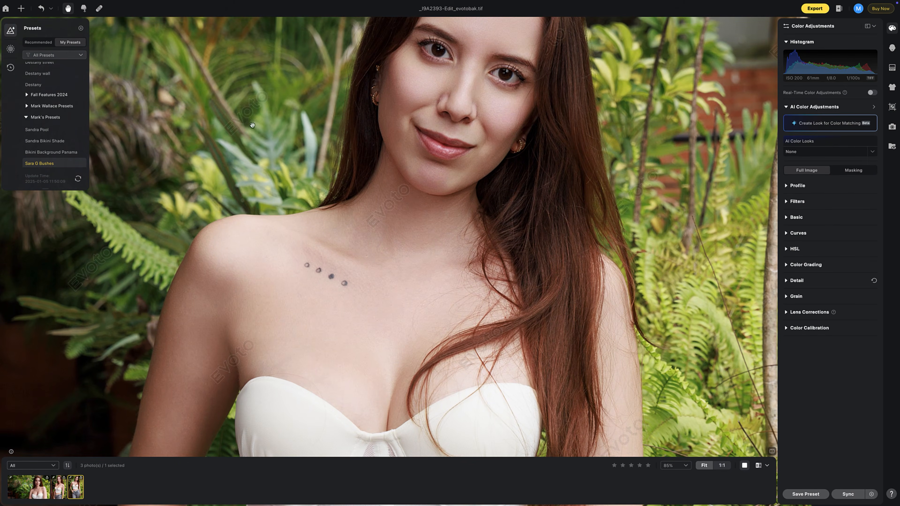
scroll(319, 191, down, 5)
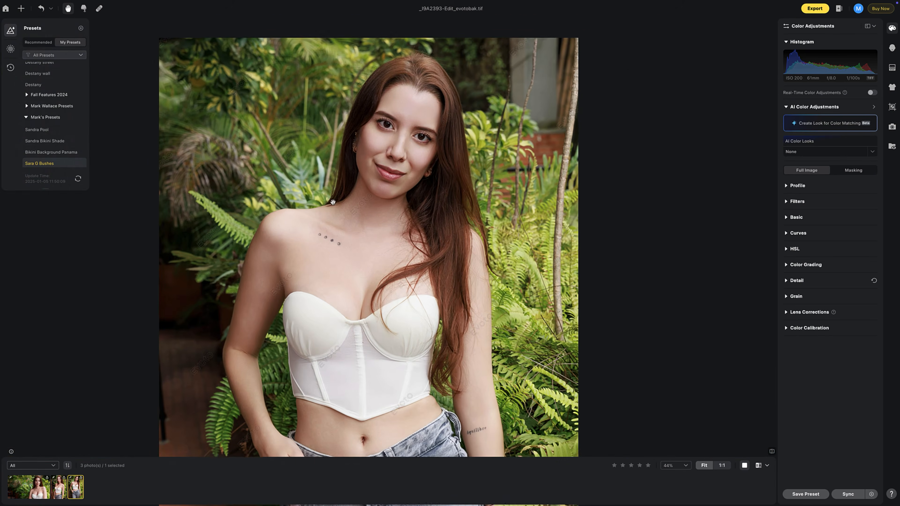
drag(341, 242, 362, 205)
scroll(357, 209, down, 2)
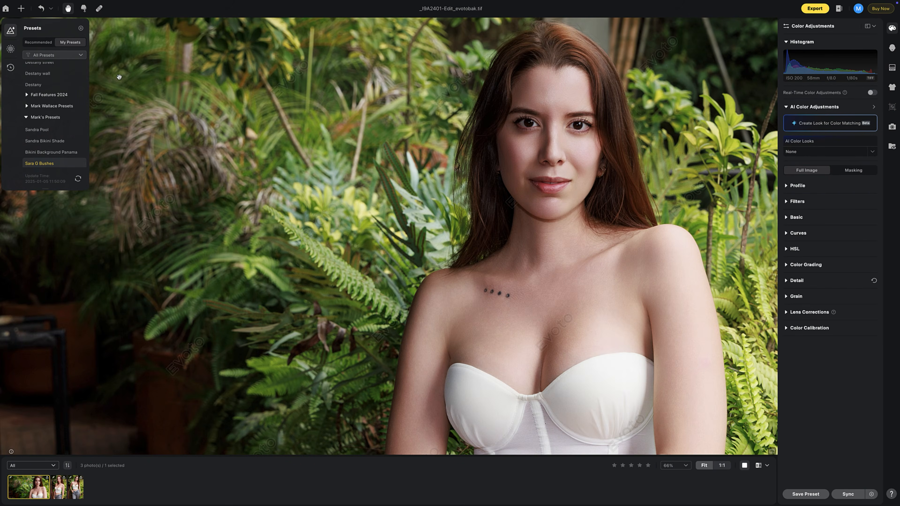
Step: Open the Bikini Shoot project and view photos _I9A2955.CR3 and _I9A2947.CR3
click(6, 9)
click(678, 163)
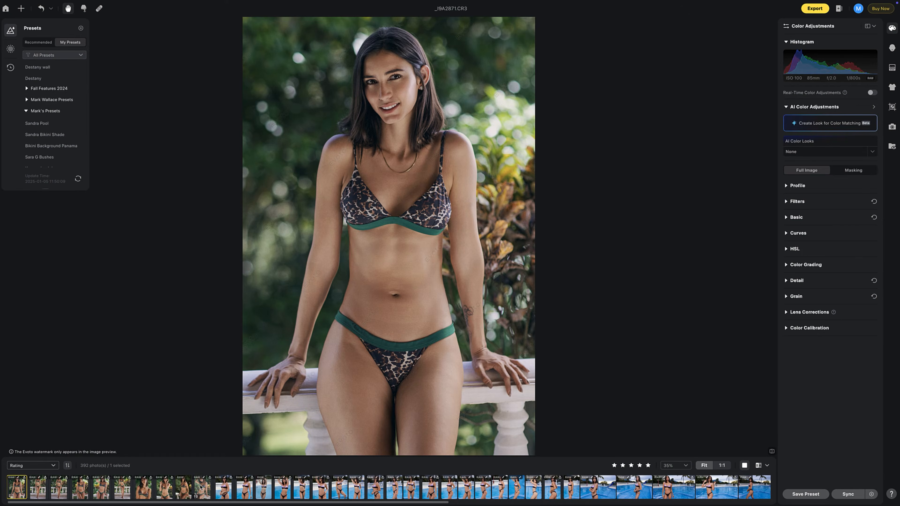
click(200, 487)
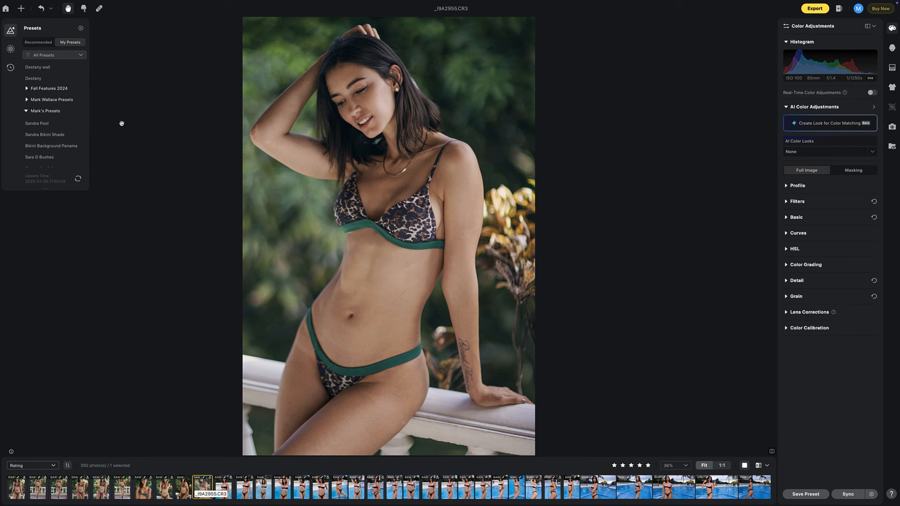
scroll(87, 132, down, 2)
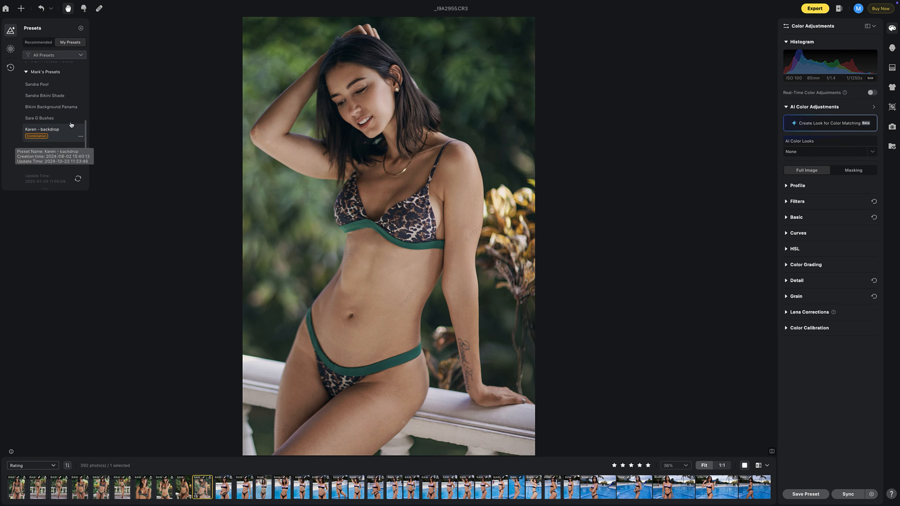
scroll(71, 125, up, 1)
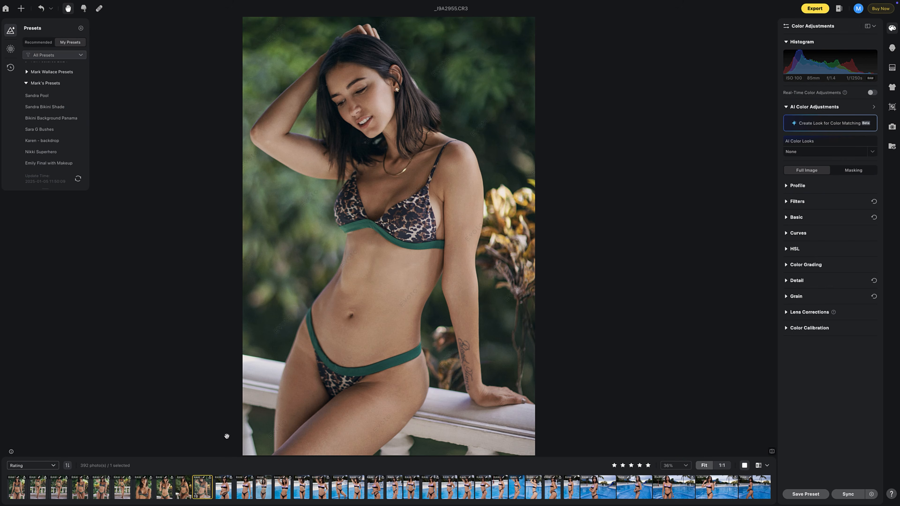
click(183, 487)
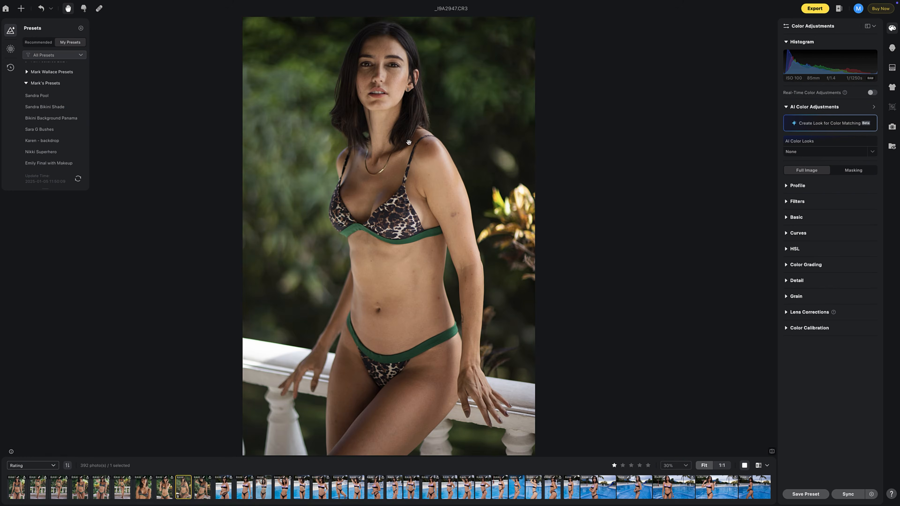
scroll(409, 142, up, 3)
Step: Show _I9A2955.CR3 and examine the skin on the torso and face up close
click(198, 486)
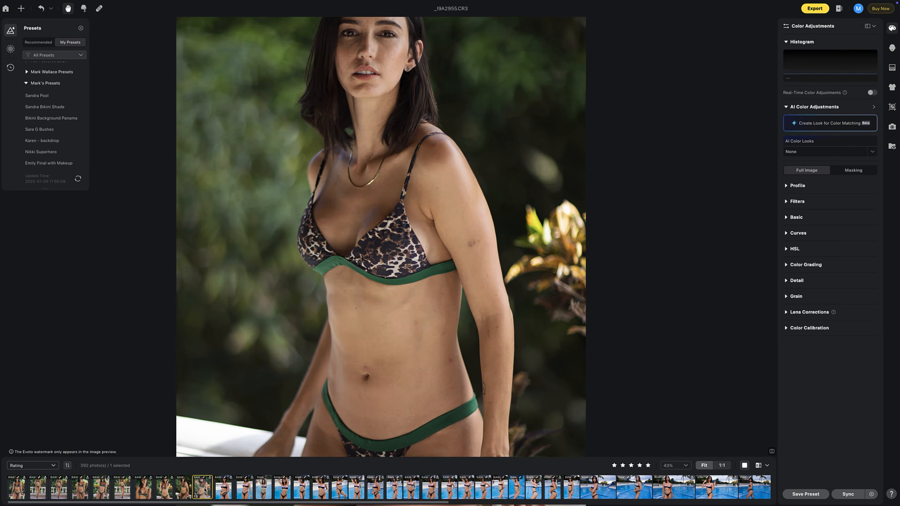
scroll(377, 301, up, 3)
scroll(377, 302, up, 4)
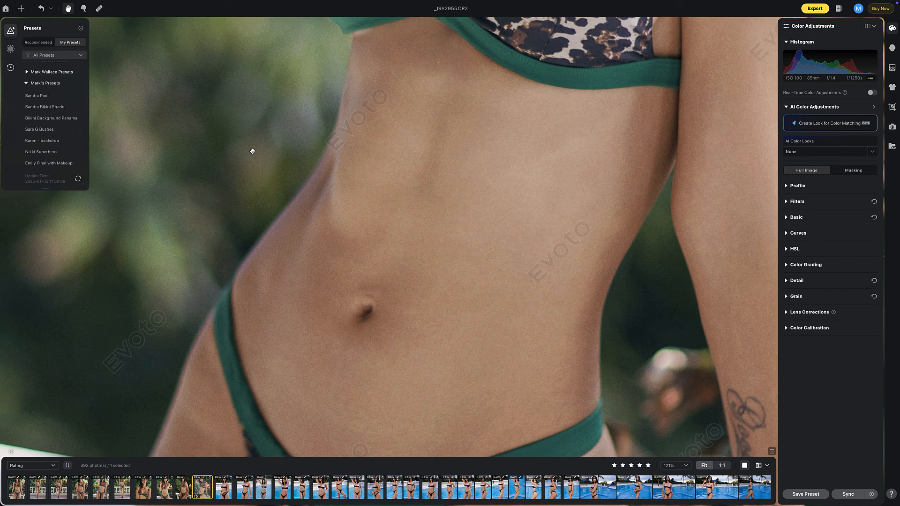
drag(253, 151, 475, 229)
drag(422, 164, 300, 371)
drag(584, 139, 410, 383)
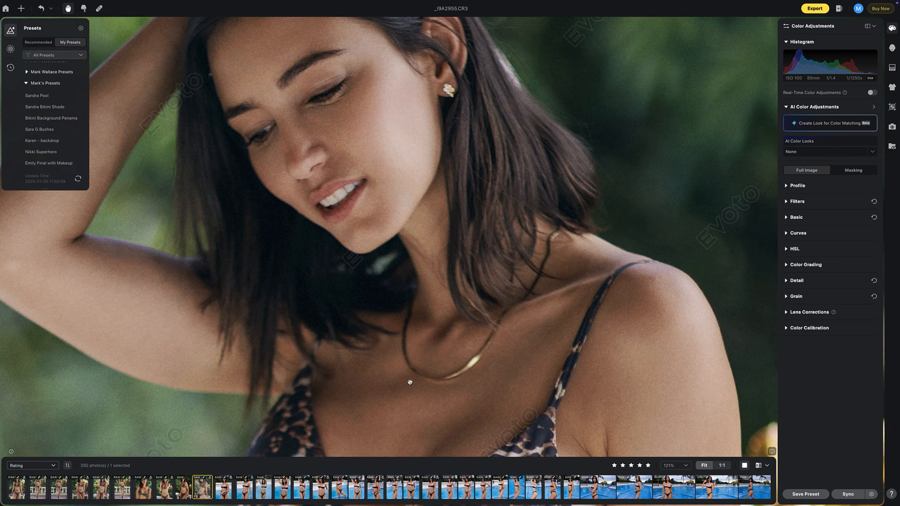
Step: Compare the face and shoulders in _I9A2955.CR3 before and after the edits
key(backslash)
key(backslash)
key(backslash)
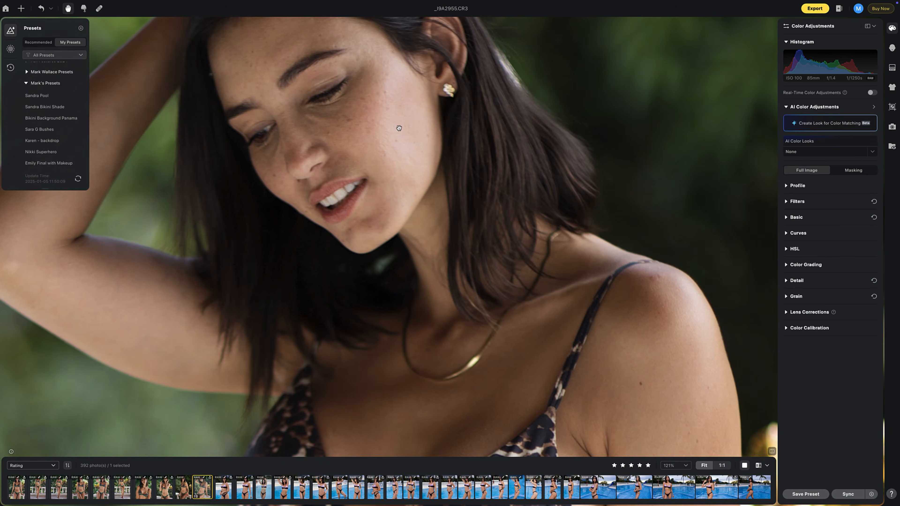
key(backslash)
key(backslash)
key(backslash)
key(backslash)
key(backslash)
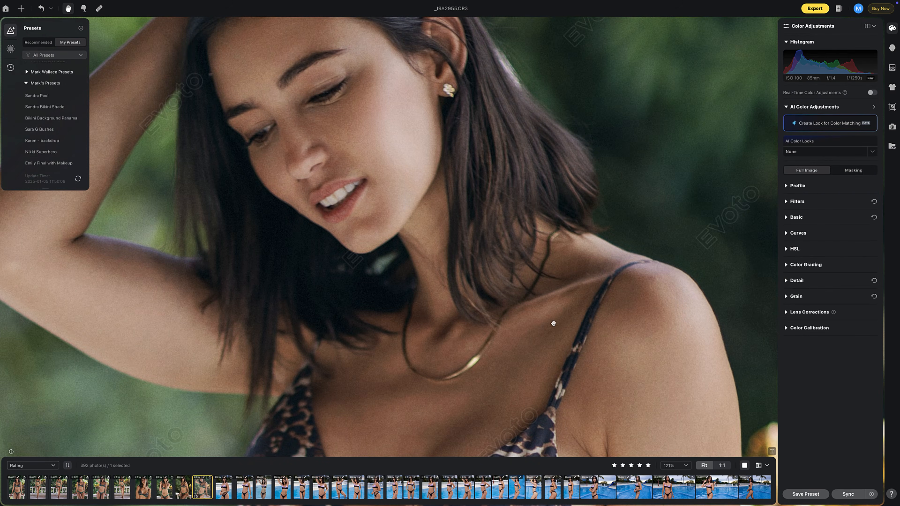
drag(559, 330, 569, 302)
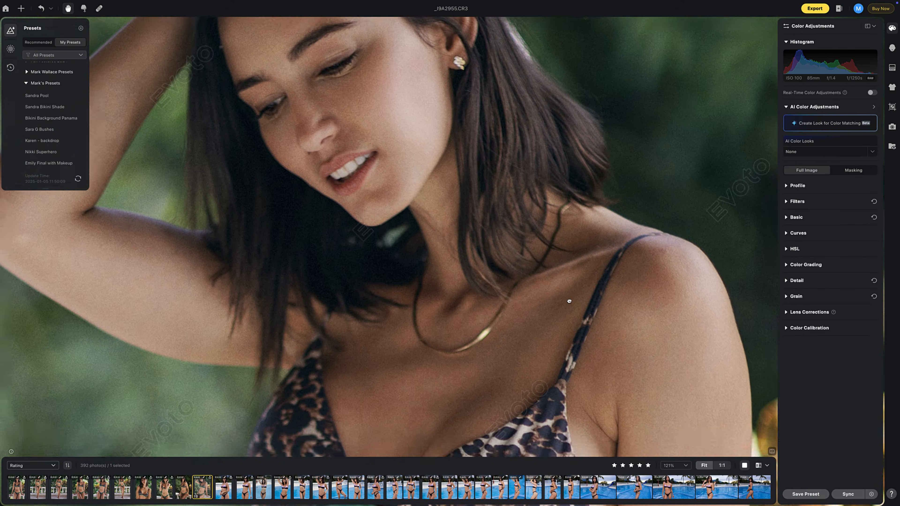
scroll(502, 281, down, 5)
scroll(502, 281, down, 1)
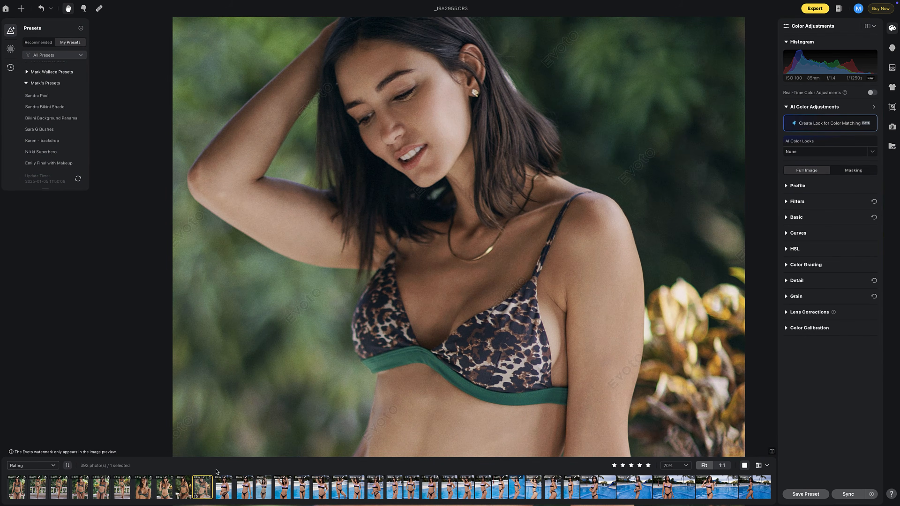
Step: Apply the Sandra Bikini Shade preset to _I9A2947.CR3 and inspect the torso skin up close
click(187, 486)
scroll(418, 305, up, 3)
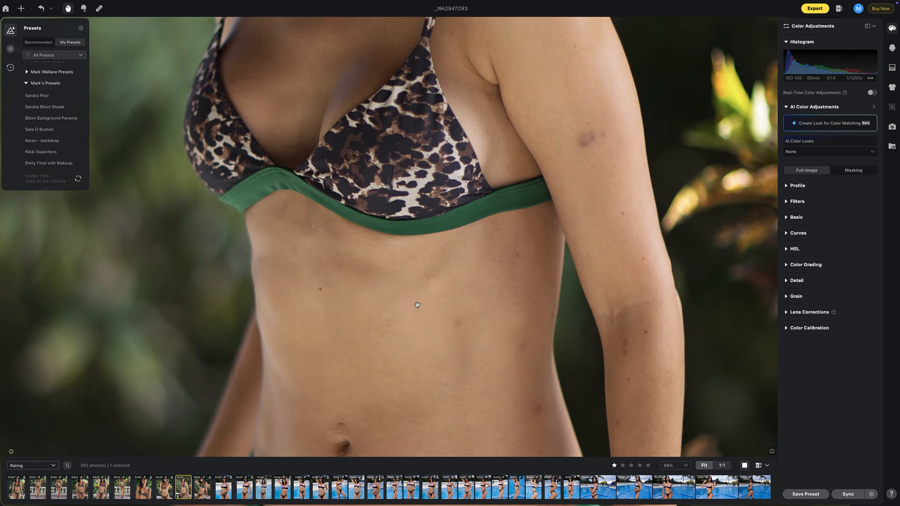
drag(488, 357, 495, 210)
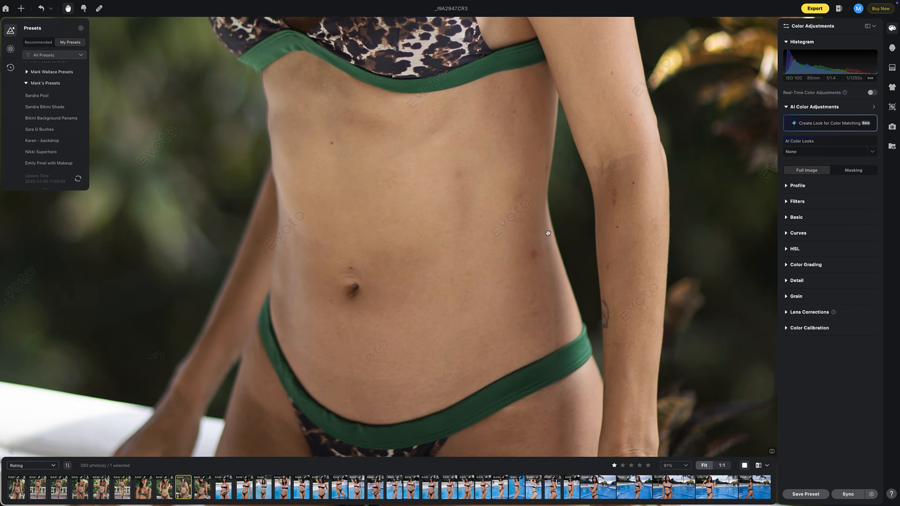
scroll(543, 234, down, 6)
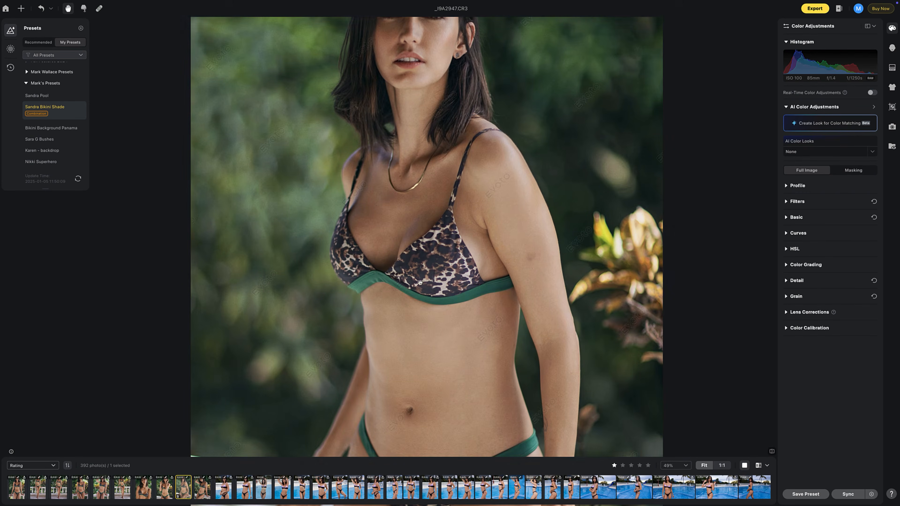
scroll(441, 389, down, 2)
scroll(448, 311, up, 8)
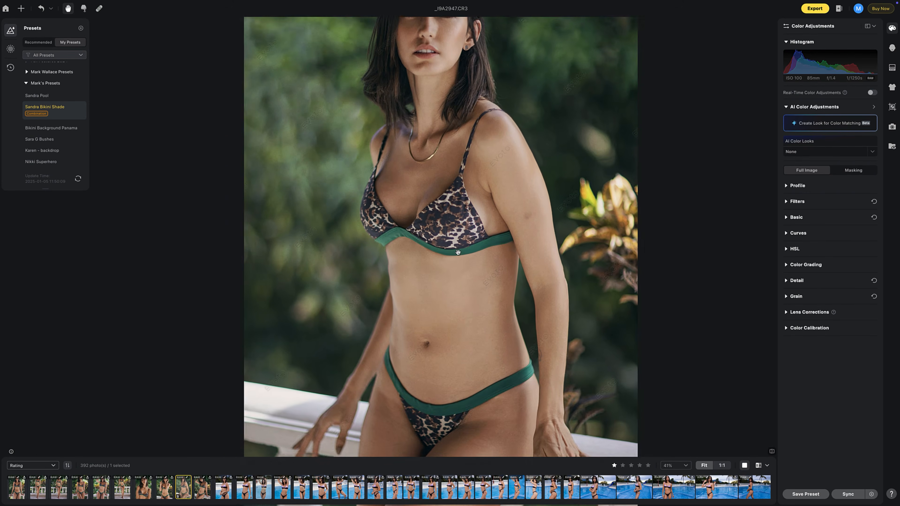
scroll(461, 336, down, 4)
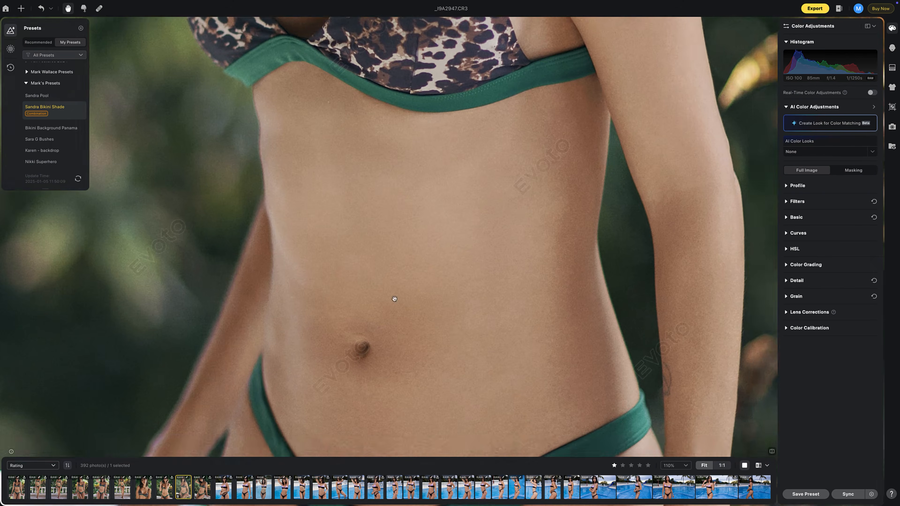
scroll(464, 349, down, 4)
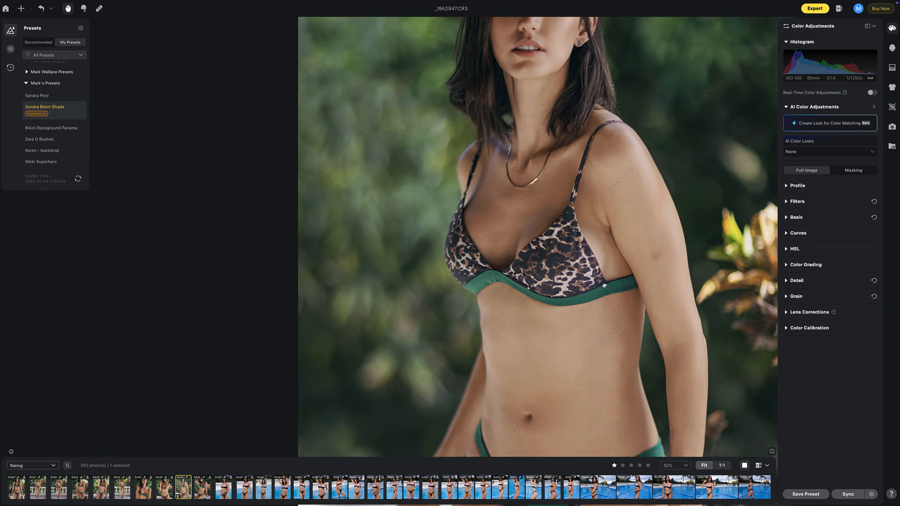
scroll(505, 332, down, 2)
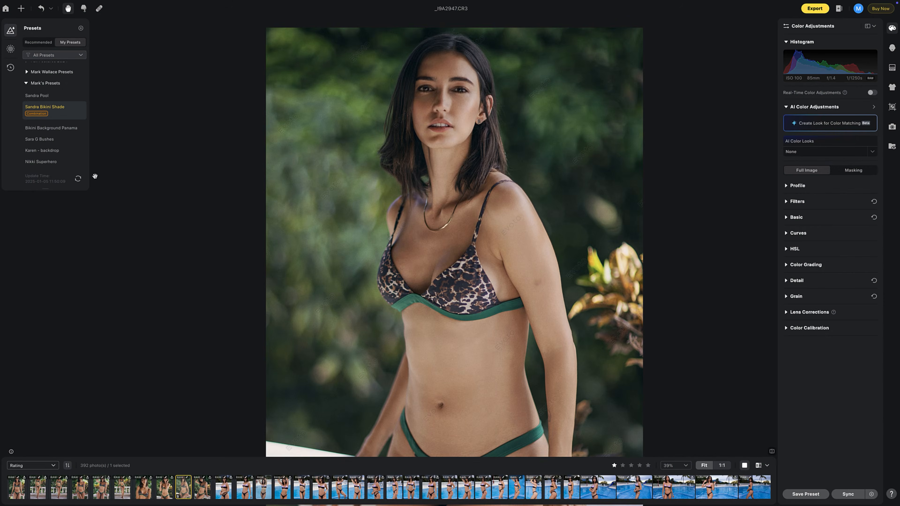
Step: Apply the Sara G Bushes portrait preset to _I9A2947.CR3 and inspect the face and chest
click(65, 142)
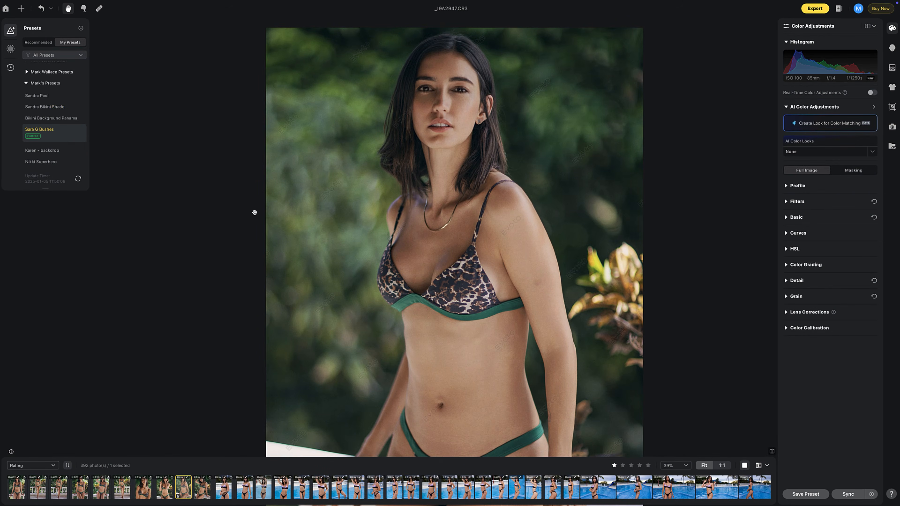
scroll(423, 230, up, 5)
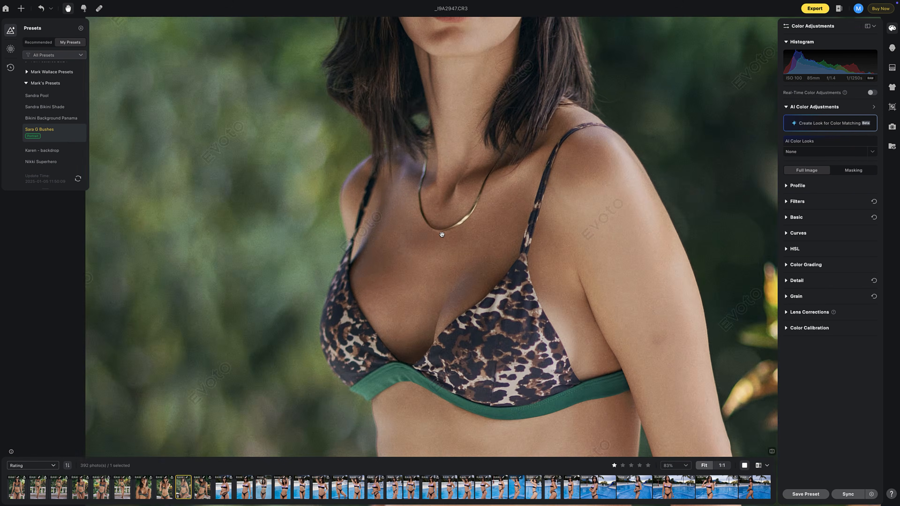
drag(429, 228, 437, 302)
Step: Apply the Sandra Pool preset to _I9A2947.CR3 and view the photo at a wider framing
click(56, 99)
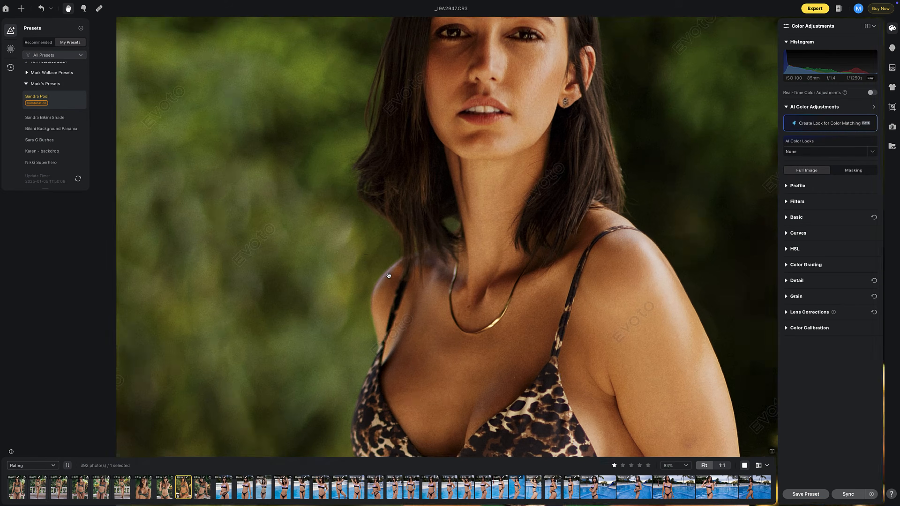
scroll(388, 275, down, 5)
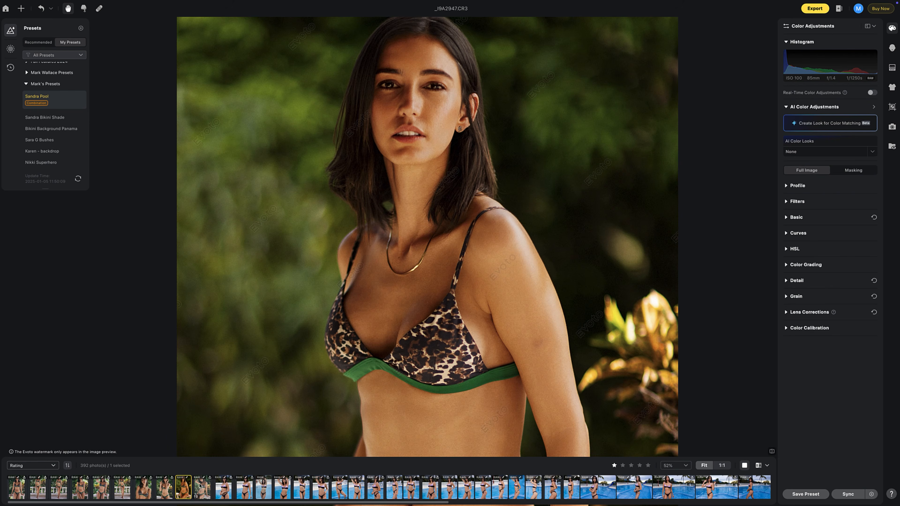
Step: Create a color match look from the preview of _I9A2955.CR3
click(205, 491)
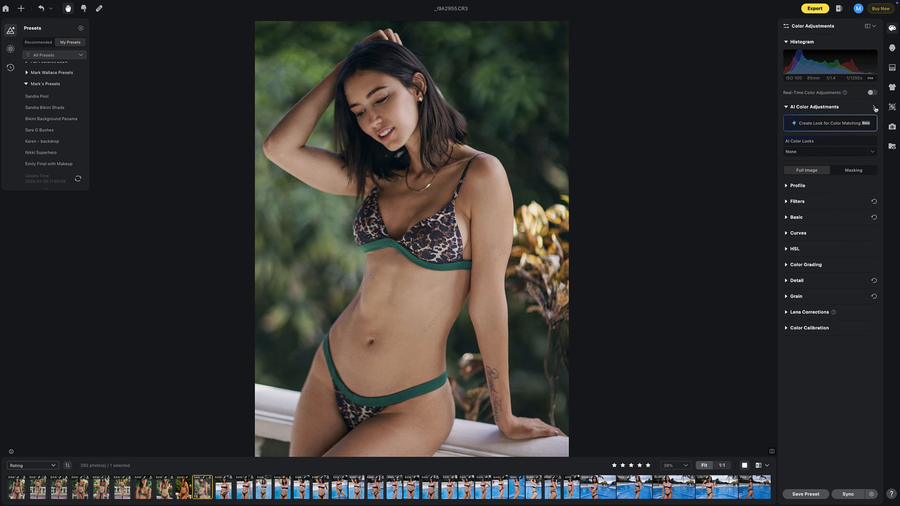
click(874, 107)
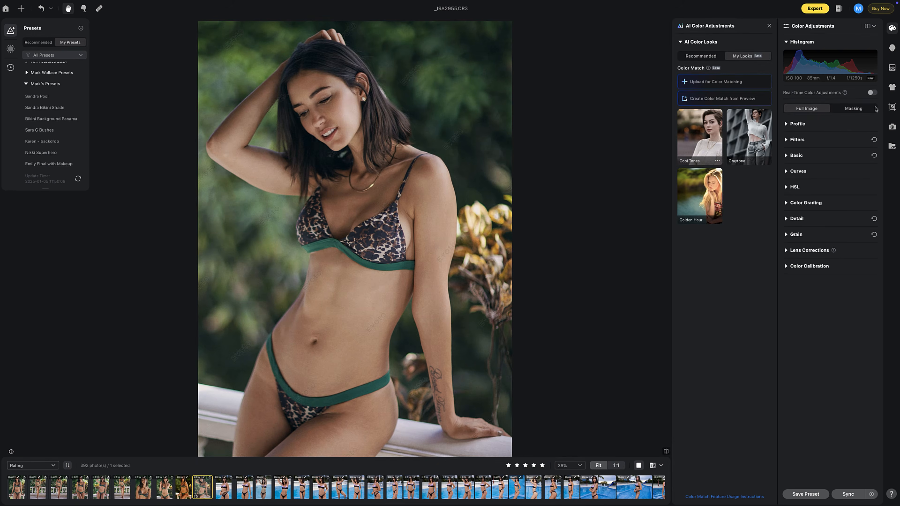
click(702, 103)
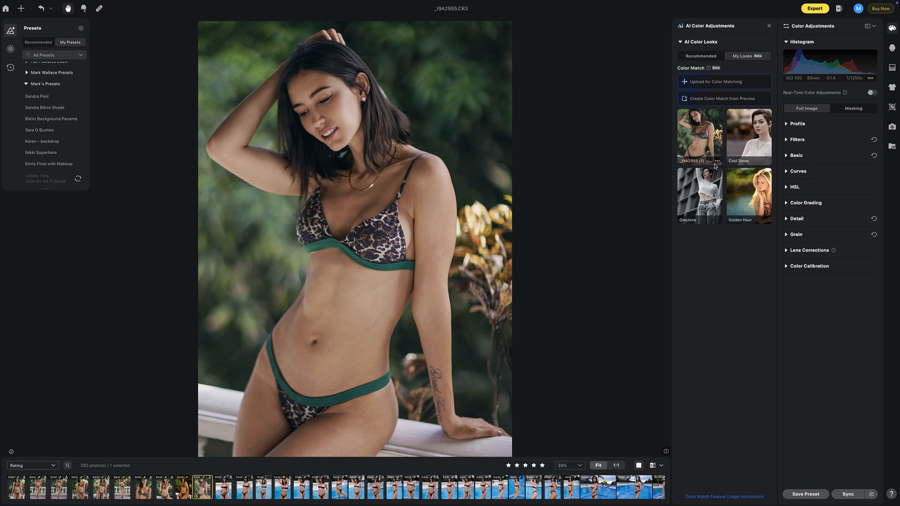
Step: Rename the new look made from _I9A2955.CR3 as "Green Look"
click(717, 162)
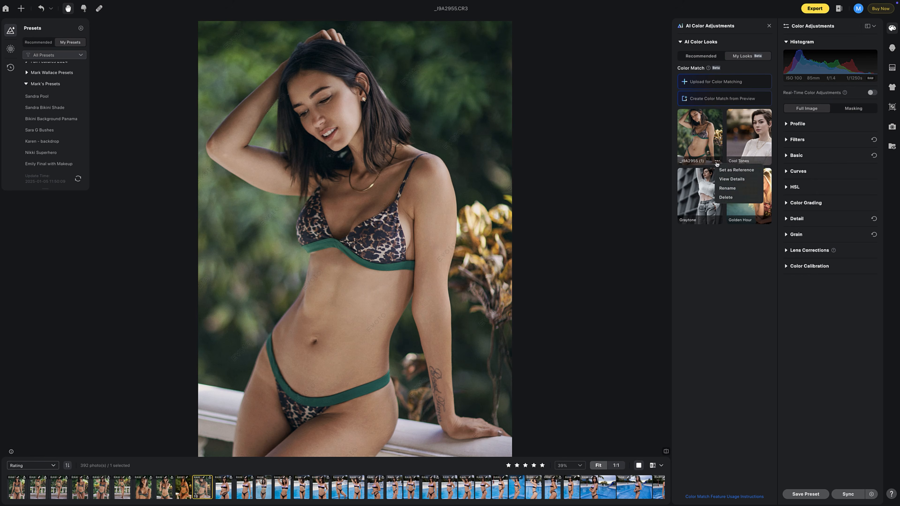
click(731, 190)
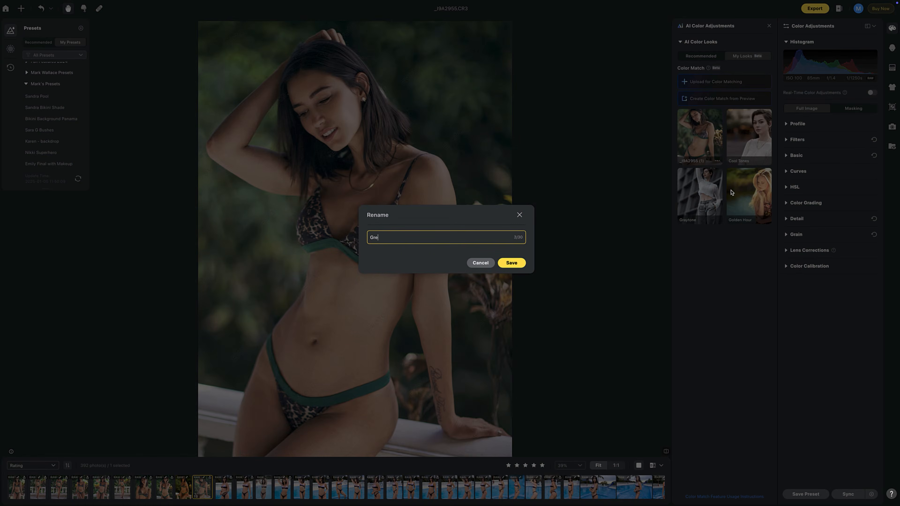
key(Return)
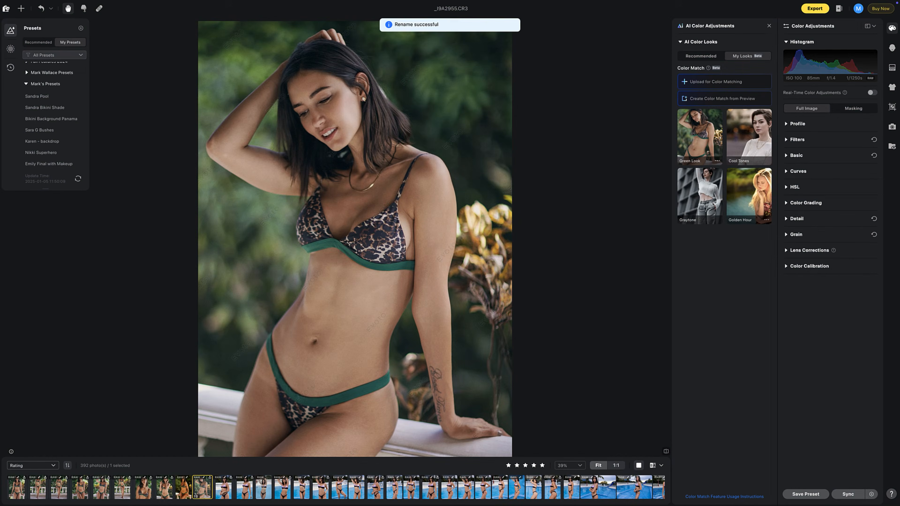
Step: Open the three-photo garden portrait project and show _I9A2393-Edit_evotobak.tif
click(6, 8)
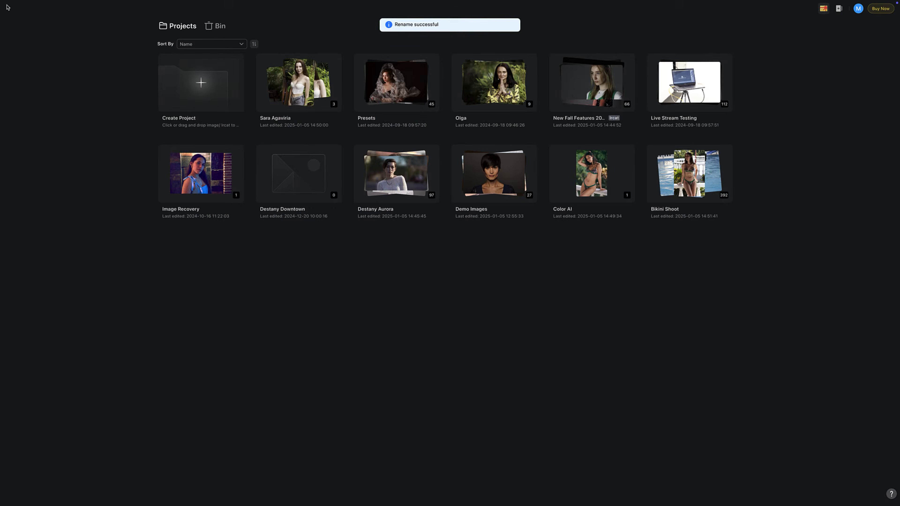
click(319, 90)
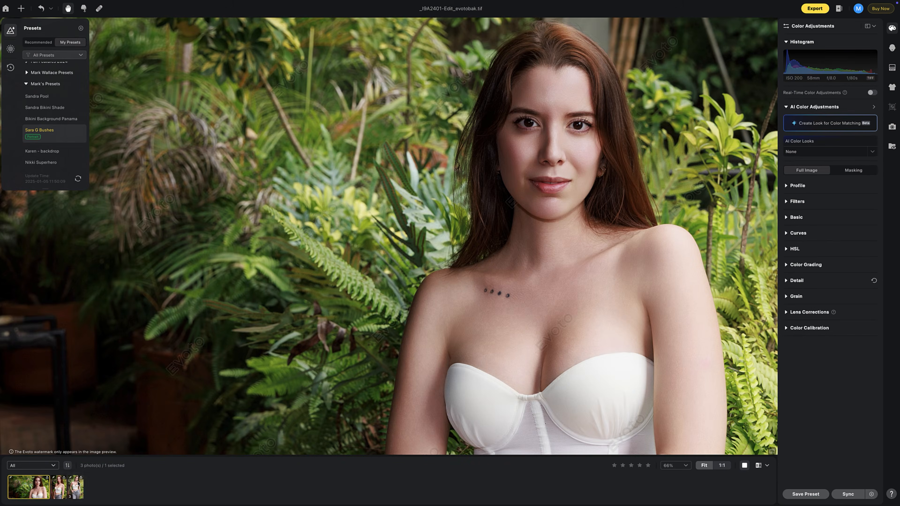
click(77, 486)
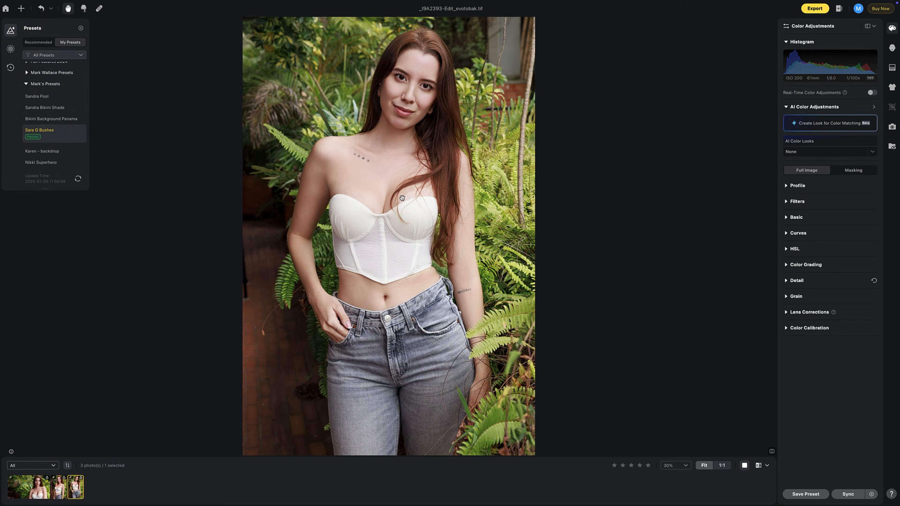
Step: Apply the Sara G Bushes preset to the portrait in _I9A2393-Edit_evotobak.tif
scroll(402, 198, up, 5)
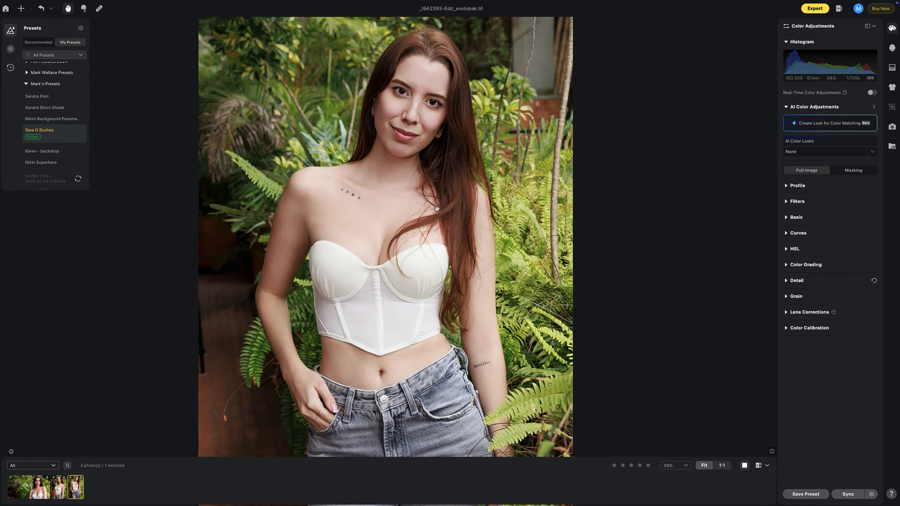
scroll(437, 208, up, 2)
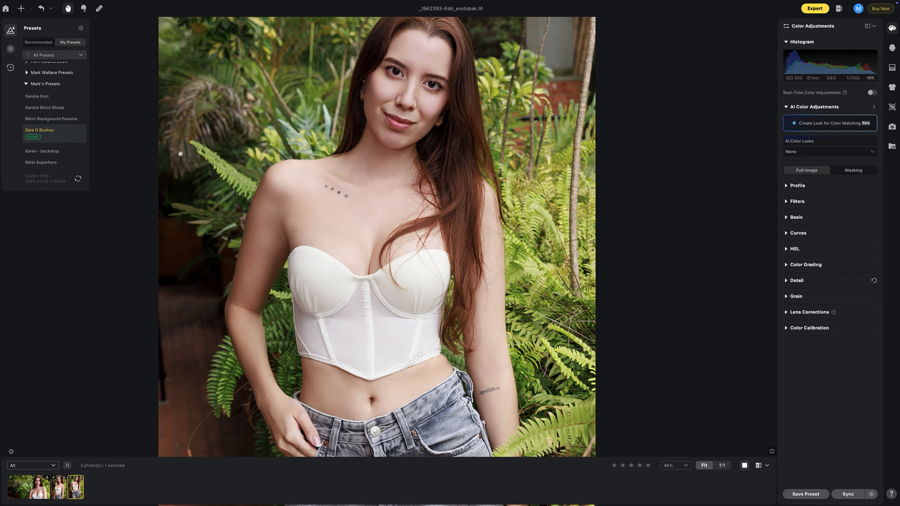
scroll(61, 153, down, 1)
scroll(60, 141, up, 2)
click(45, 140)
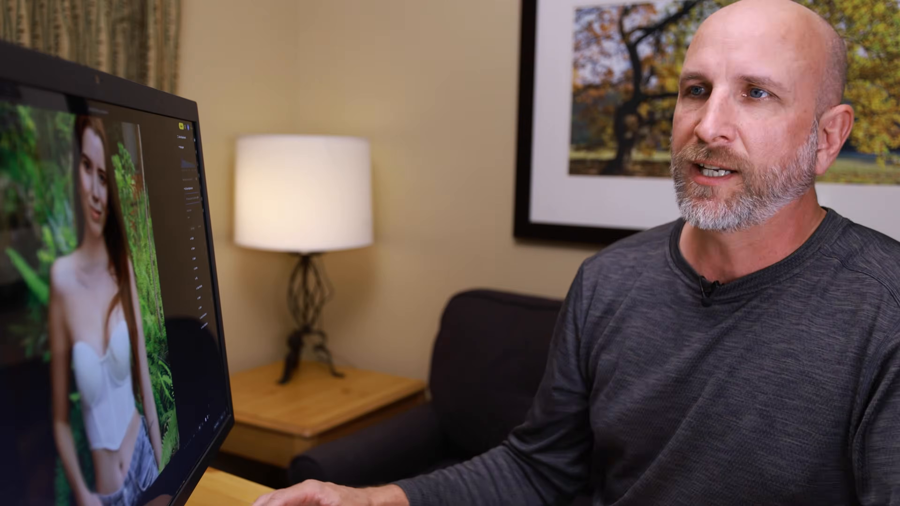